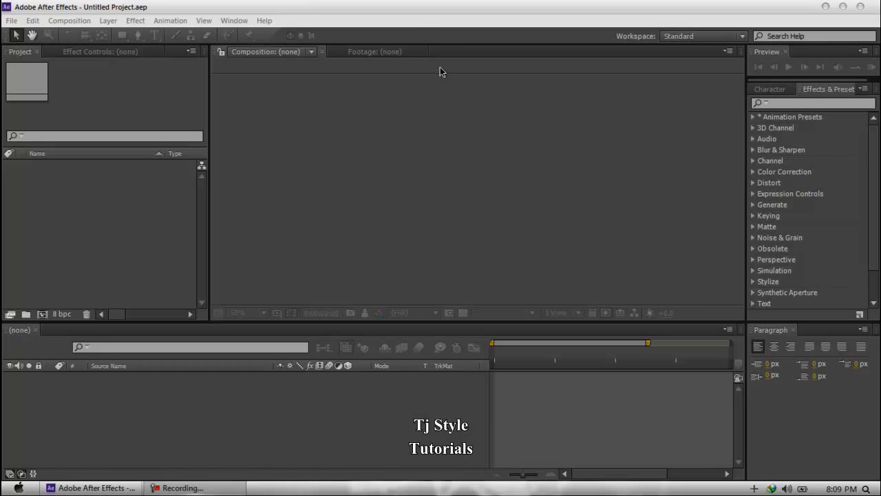
pyautogui.click(415, 11)
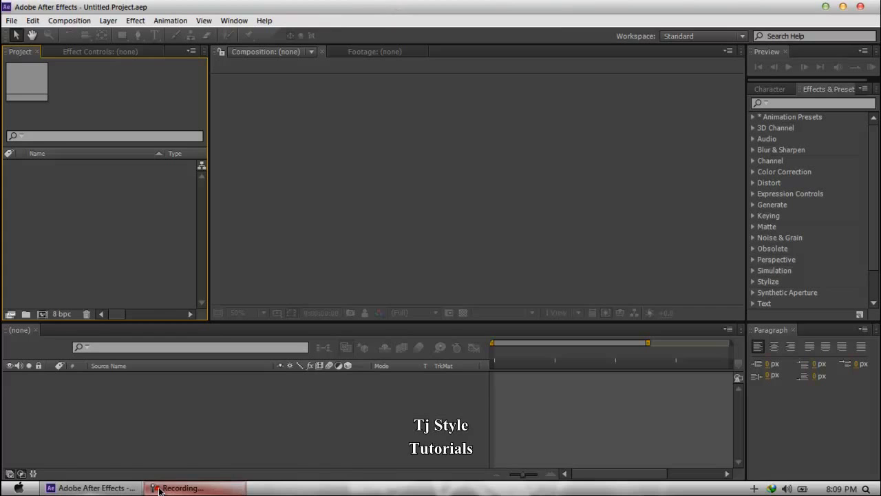
pyautogui.click(196, 488)
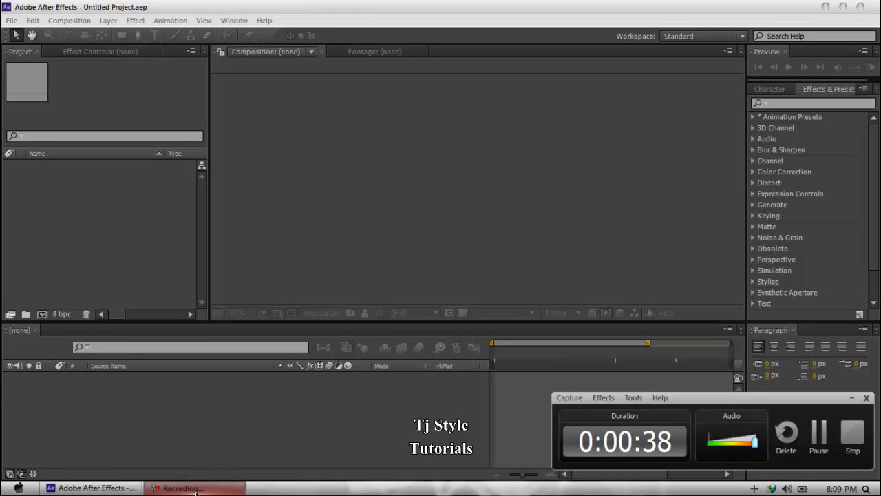
pyautogui.click(196, 488)
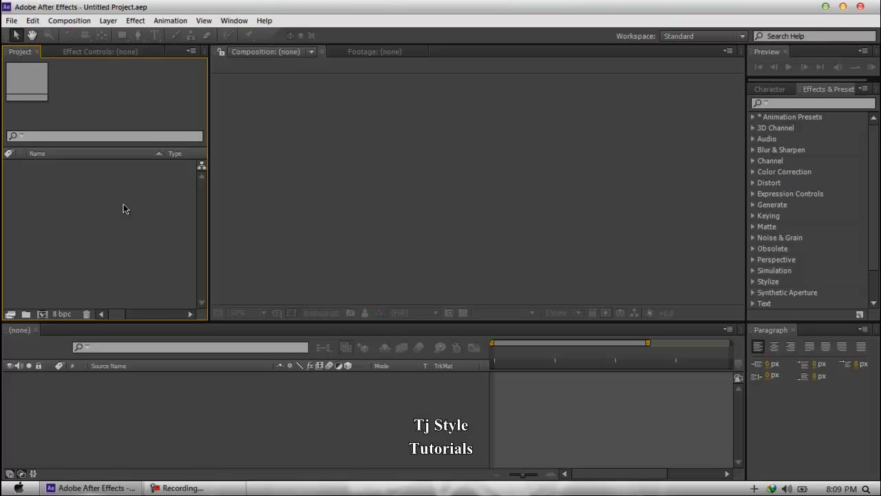
# Browse the existing project files in the After Effects Intergration folder without opening any of them.
pyautogui.click(11, 21)
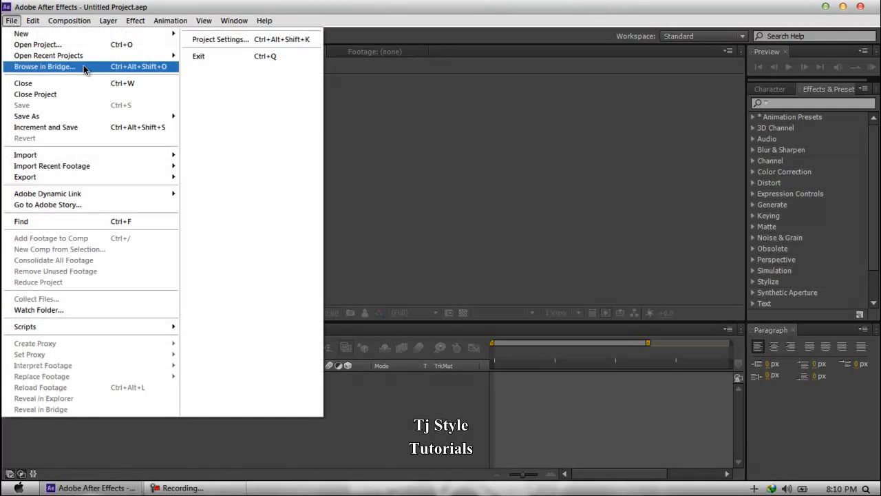
pyautogui.click(128, 47)
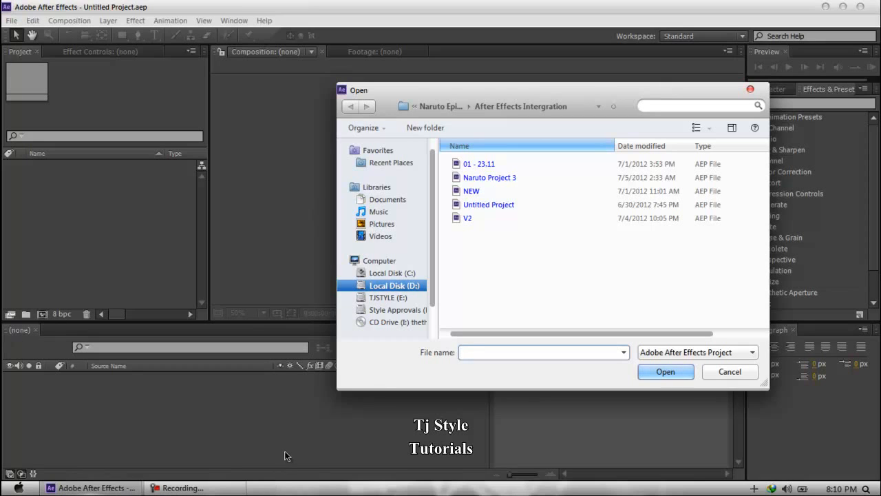
pyautogui.moveTo(547, 89); pyautogui.dragTo(466, 75)
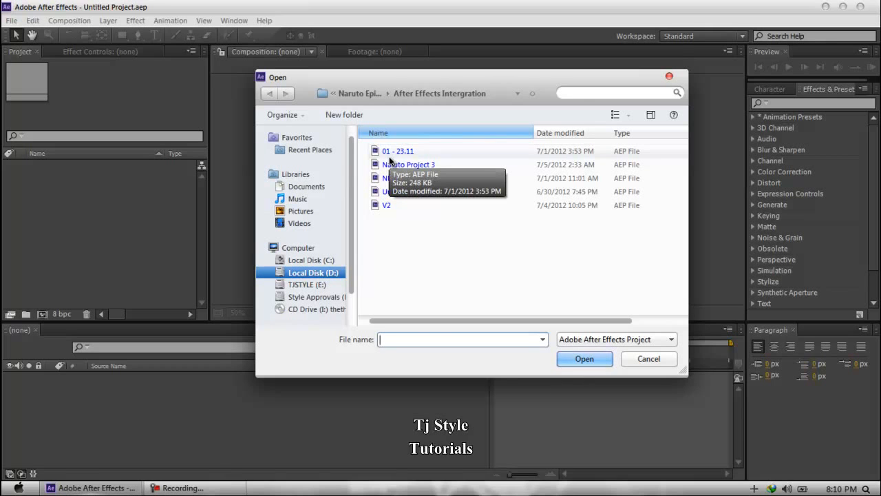
pyautogui.click(659, 363)
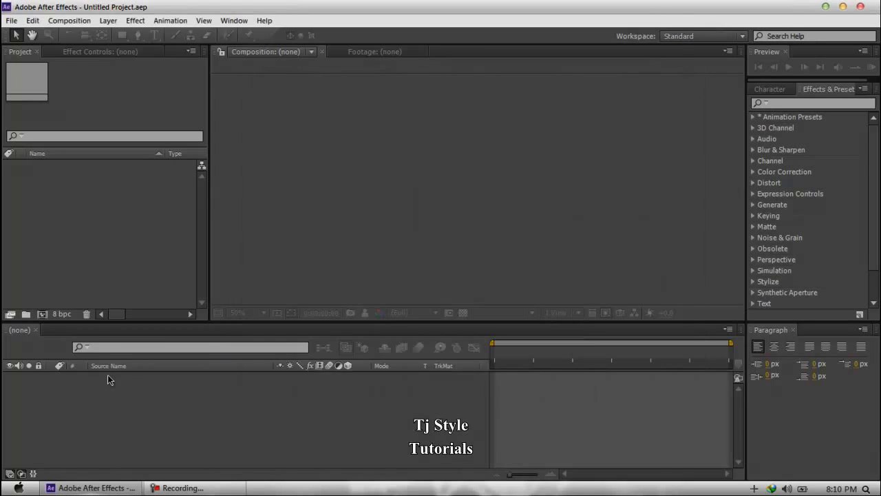
pyautogui.click(11, 21)
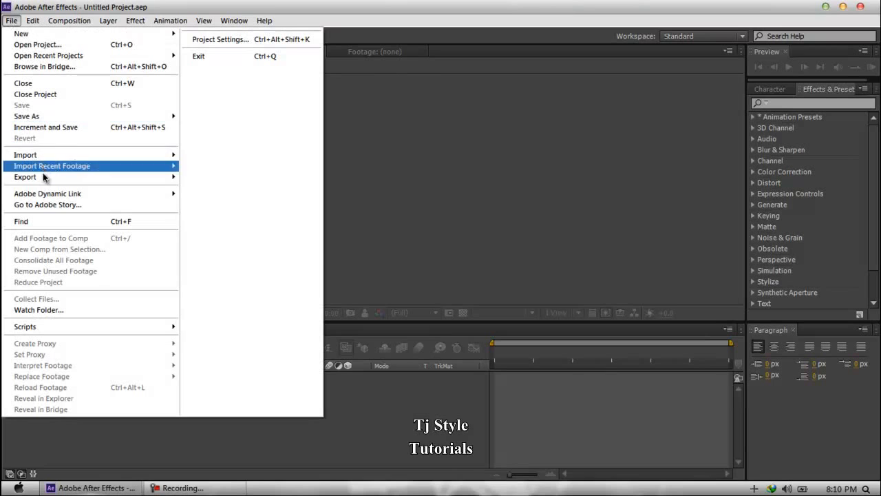
pyautogui.moveTo(56, 155)
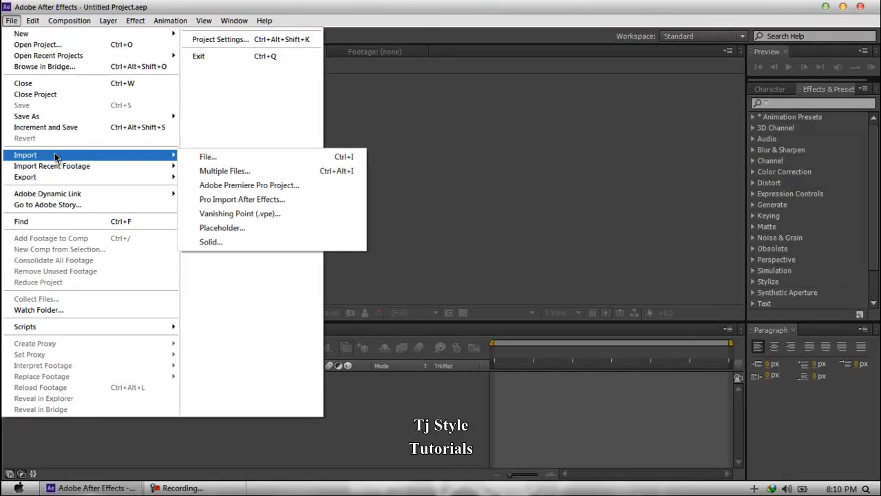
pyautogui.click(421, 20)
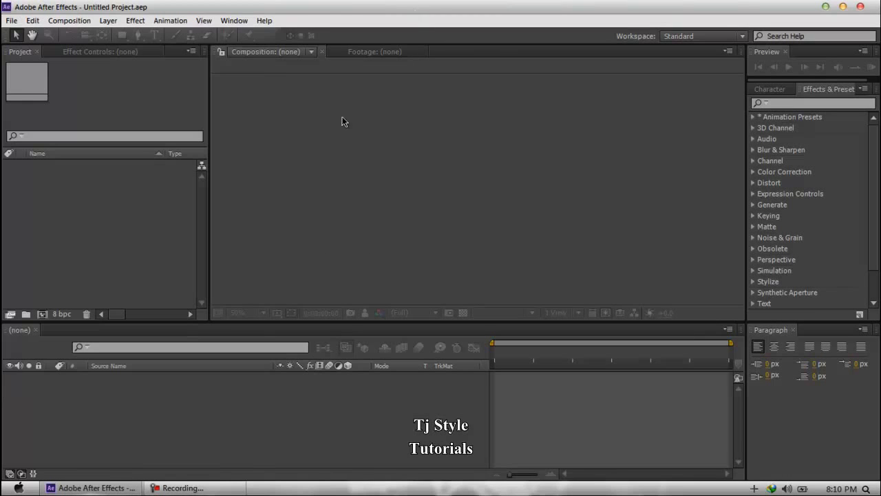
# Import the After Effects files "01 - 23.11" and "V2" together as projects into the current project.
pyautogui.click(149, 221)
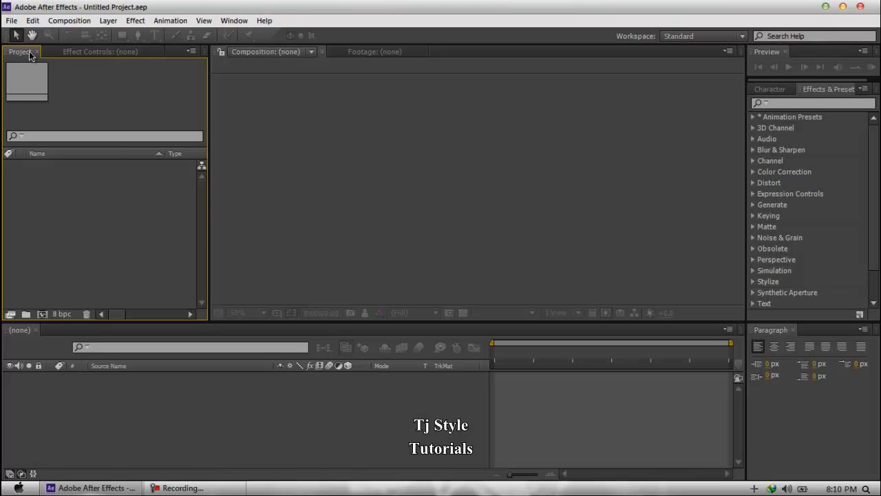
pyautogui.doubleClick(88, 206)
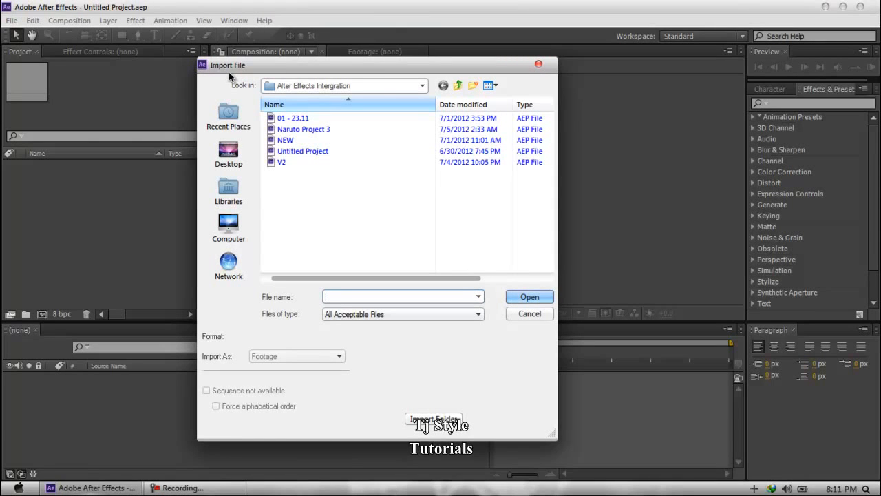
pyautogui.click(303, 161)
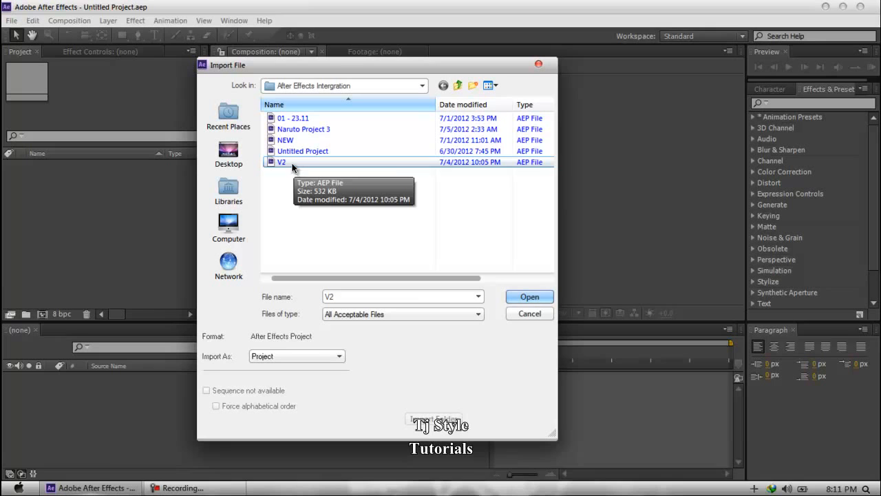
pyautogui.keyDown('ctrl'); pyautogui.click(303, 151); pyautogui.keyUp('ctrl')
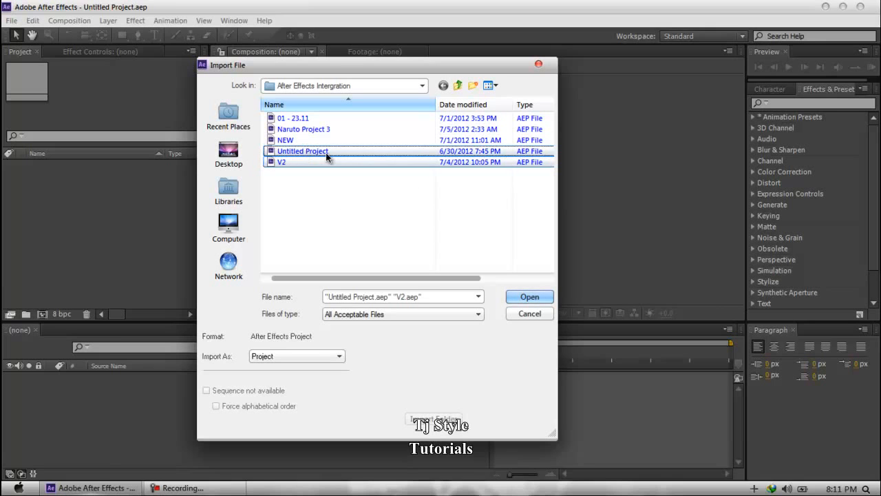
pyautogui.keyDown('ctrl'); pyautogui.click(326, 153); pyautogui.keyUp('ctrl')
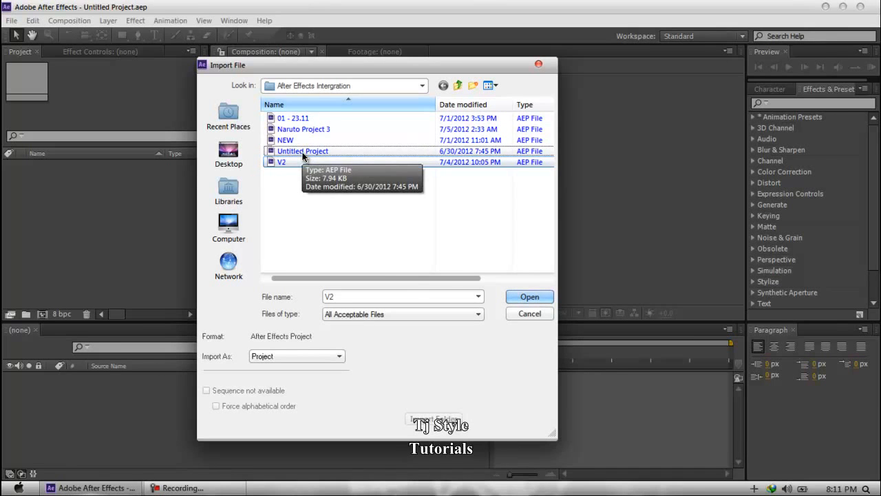
pyautogui.keyDown('ctrl'); pyautogui.click(320, 119); pyautogui.keyUp('ctrl')
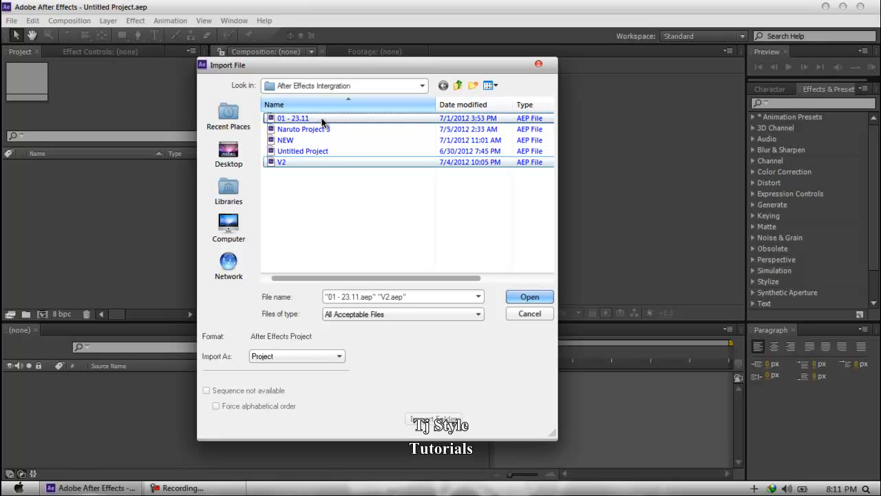
pyautogui.click(523, 299)
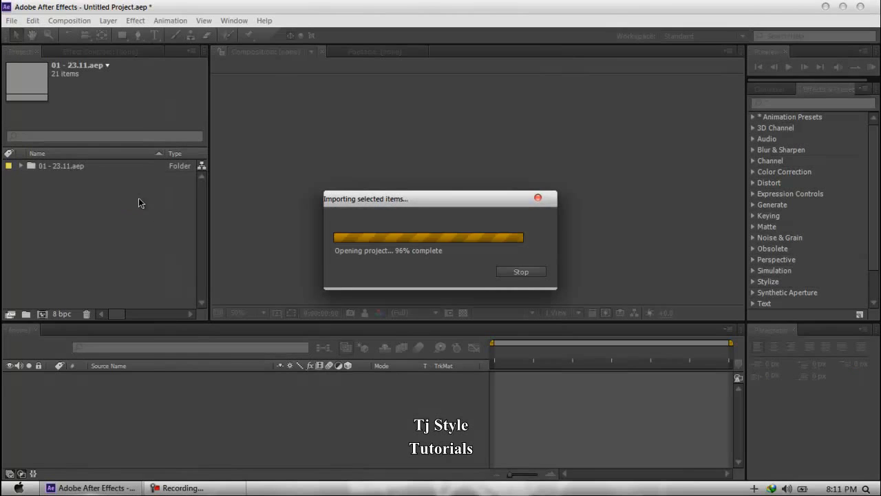
pyautogui.click(104, 214)
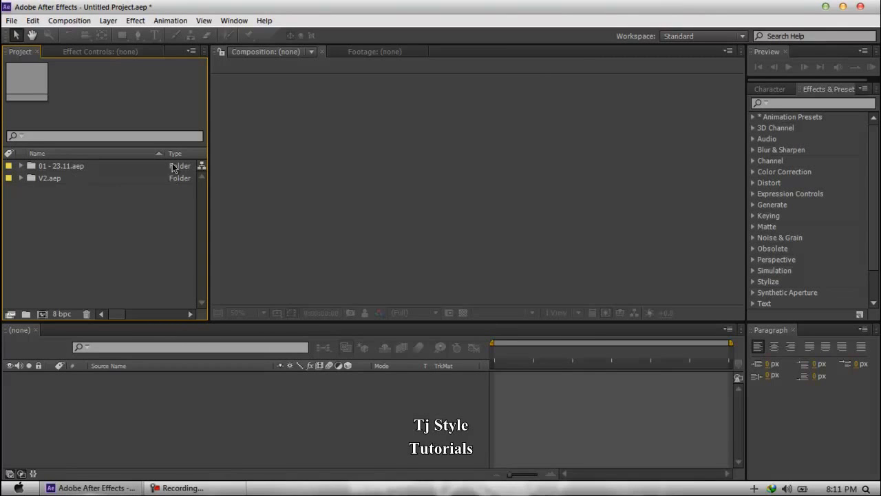
pyautogui.click(176, 488)
pyautogui.click(176, 489)
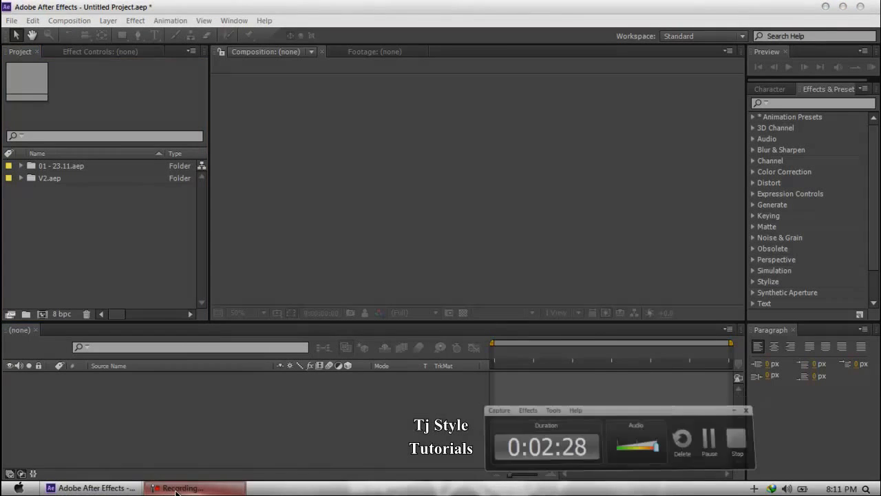
pyautogui.click(69, 179)
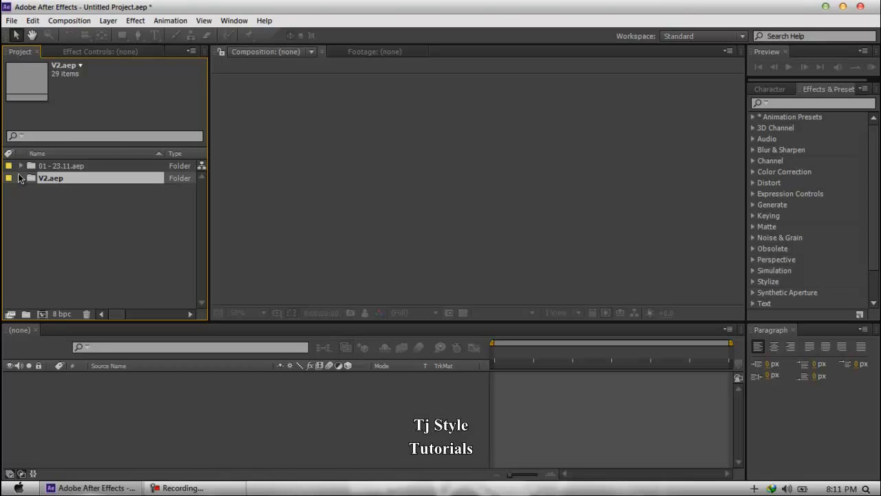
pyautogui.click(47, 219)
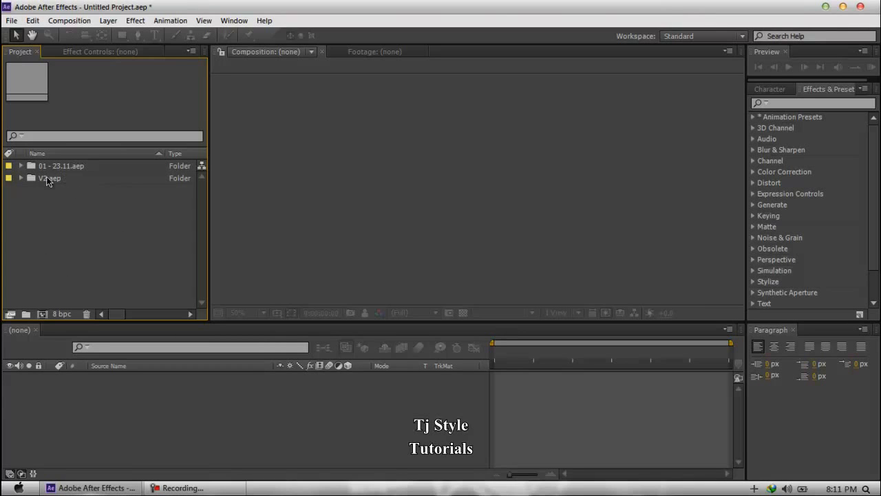
pyautogui.moveTo(59, 178); pyautogui.dragTo(70, 170)
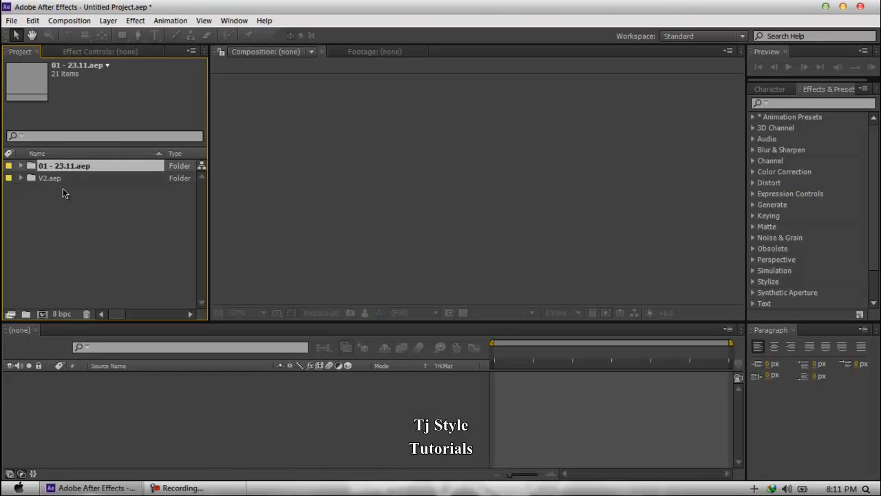
# Expand the imported 01 - 23.11.aep folder and its ETC subfolder and examine the footage and compositions inside.
pyautogui.click(22, 167)
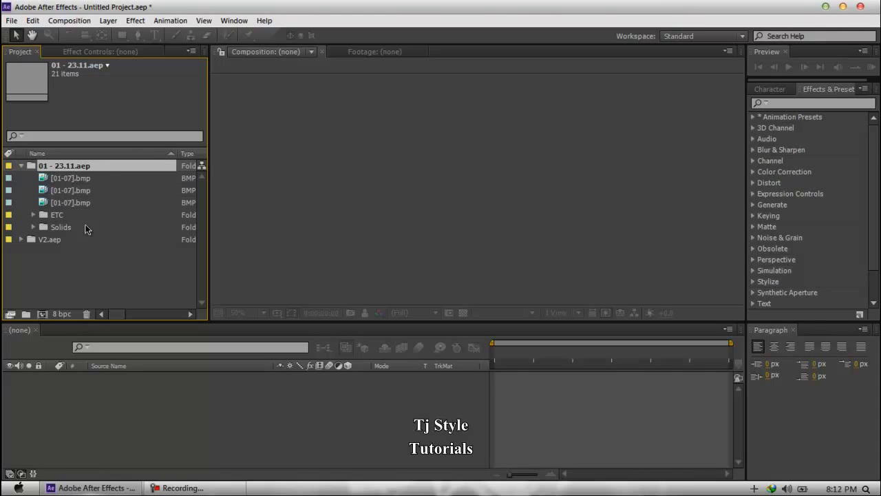
pyautogui.click(34, 215)
pyautogui.scroll(-2, 118, 262)
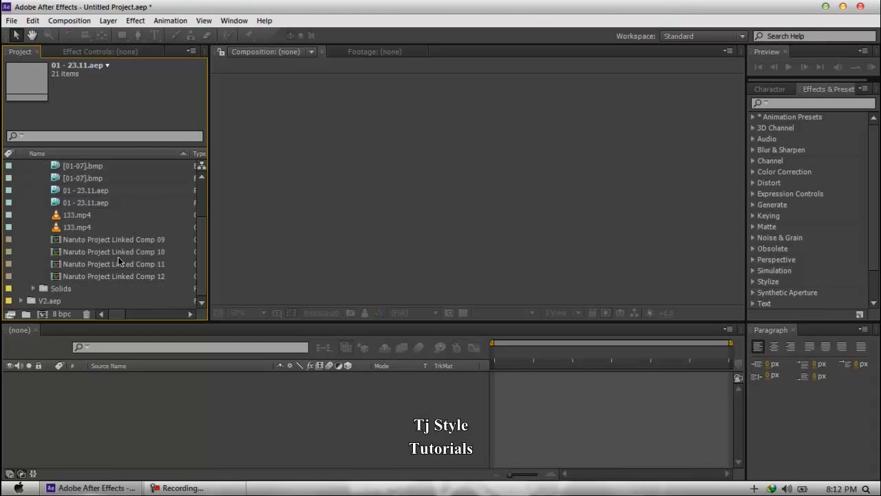
pyautogui.scroll(3, 61, 211)
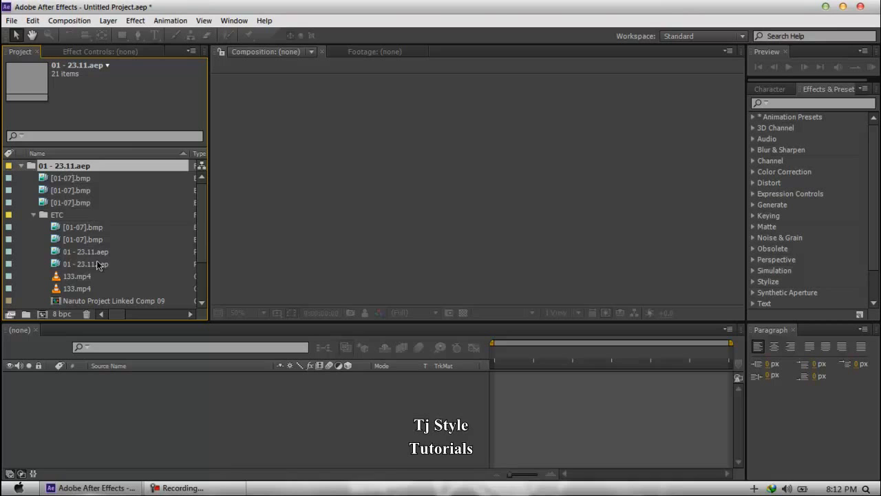
pyautogui.scroll(-3, 97, 262)
pyautogui.scroll(-1, 97, 262)
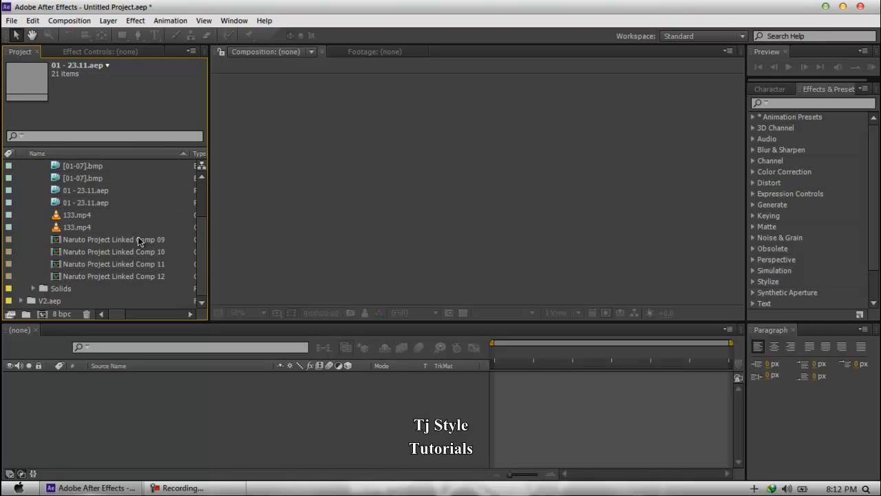
pyautogui.scroll(1, 93, 215)
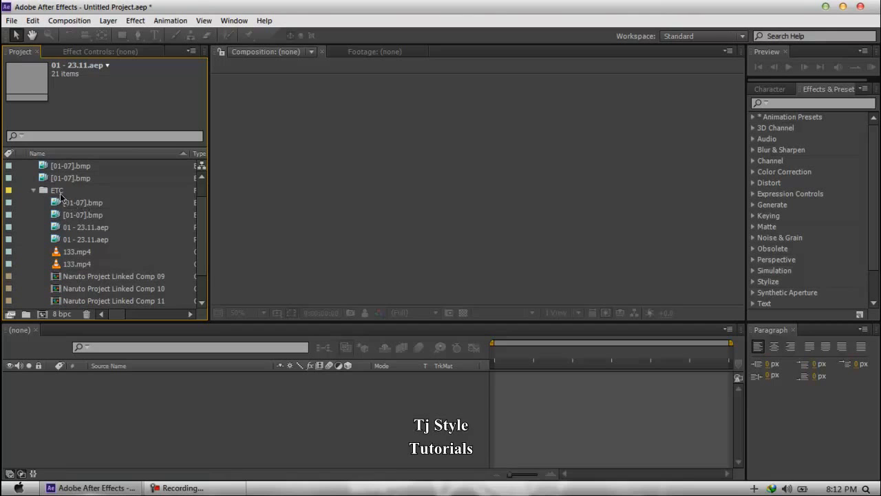
pyautogui.click(60, 196)
pyautogui.scroll(1, 59, 196)
pyautogui.click(82, 169)
pyautogui.scroll(-3, 136, 252)
# Open the compositions Naruto Project Linked Comp 09 and Naruto Project Linked Comp 10, leaving Comp 10 active.
pyautogui.doubleClick(110, 239)
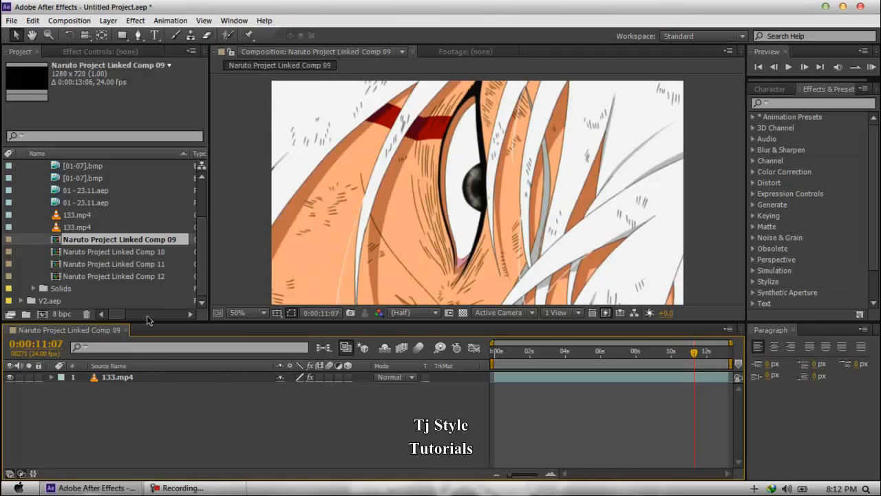
pyautogui.doubleClick(119, 253)
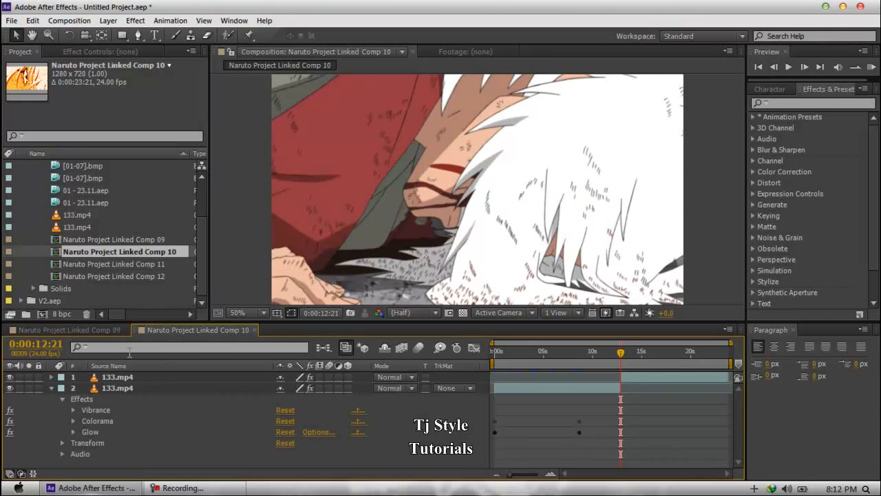
pyautogui.click(69, 330)
pyautogui.click(191, 331)
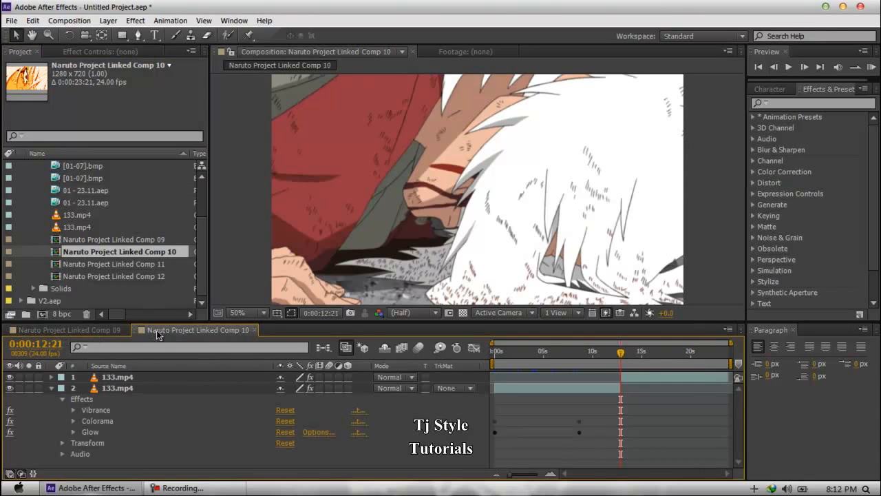
# Collapse the 01 - 23.11.aep folder and expand the V2.aep folder to examine its contents.
pyautogui.scroll(3, 143, 240)
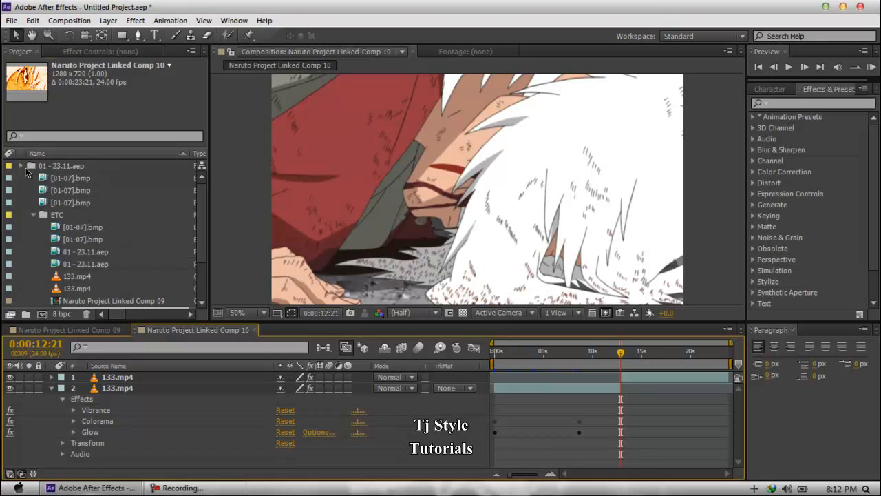
pyautogui.click(20, 167)
pyautogui.click(60, 166)
pyautogui.click(43, 181)
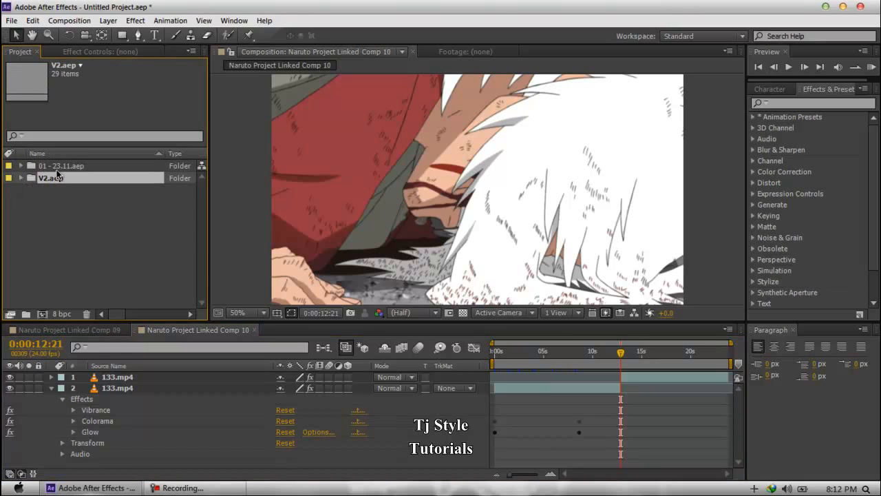
pyautogui.click(22, 179)
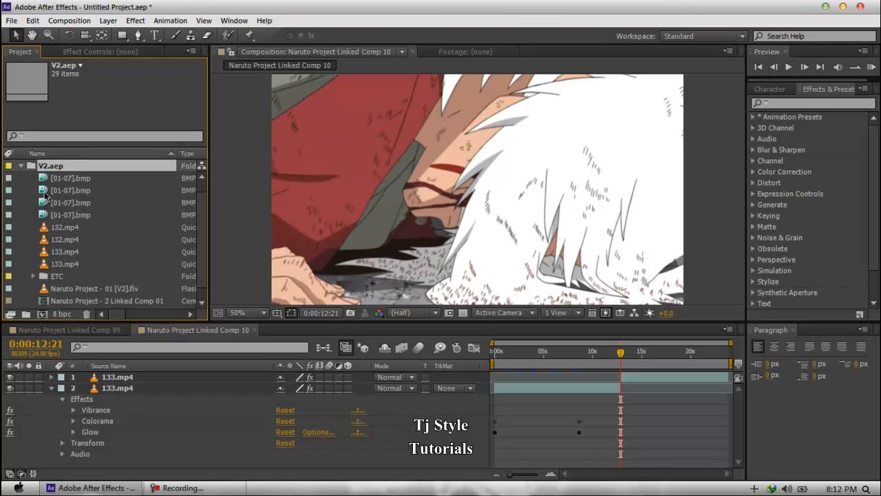
pyautogui.scroll(-3, 91, 256)
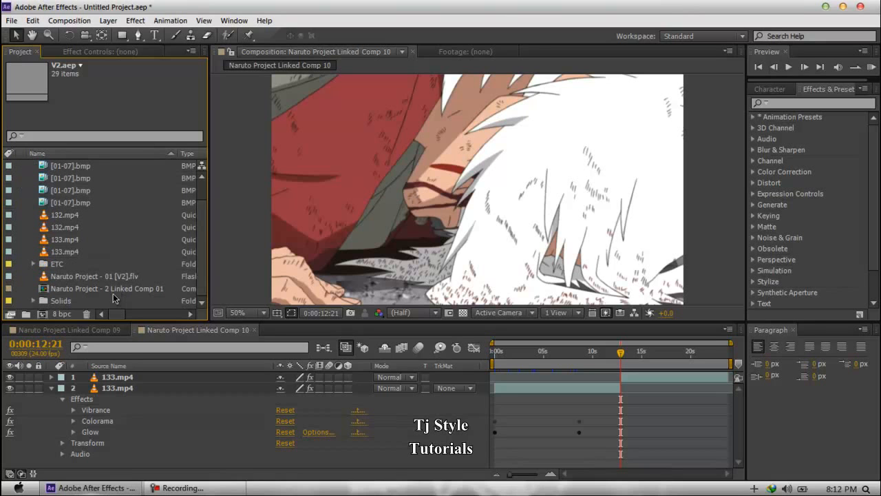
pyautogui.click(206, 488)
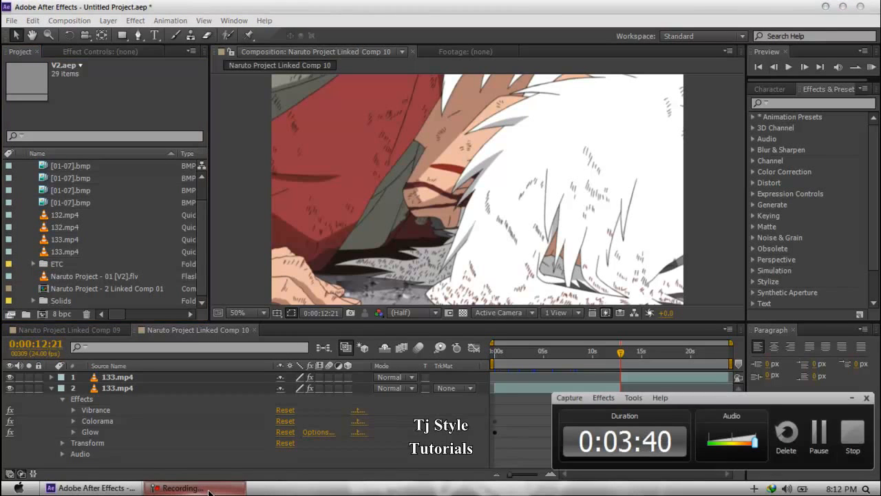
pyautogui.click(205, 488)
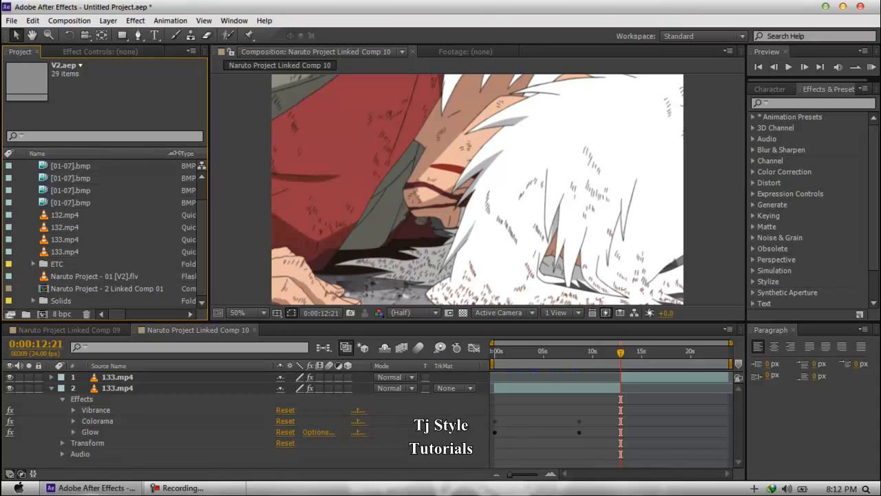
# Narrow the Name column to reveal the full item types, and examine the V2.aep folder's composition, video clips and BMP sequence.
pyautogui.moveTo(177, 153); pyautogui.dragTo(141, 154)
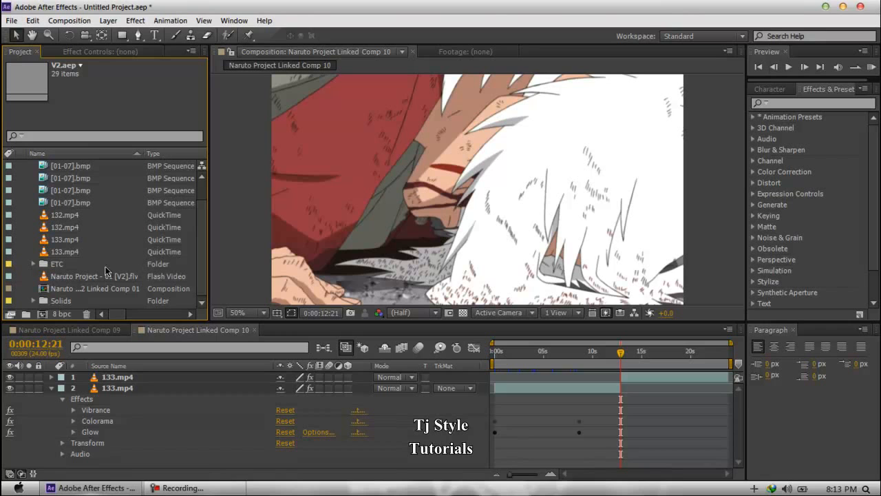
pyautogui.scroll(1, 169, 276)
pyautogui.scroll(-1, 168, 276)
pyautogui.click(164, 289)
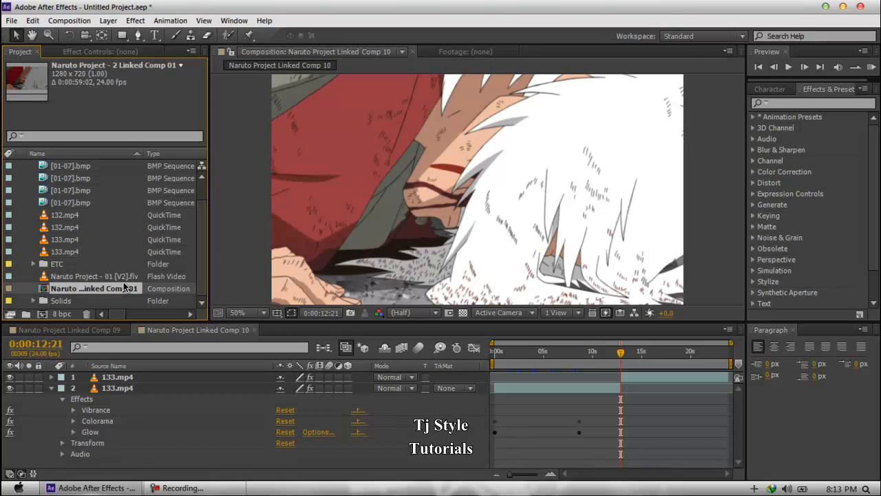
pyautogui.click(98, 277)
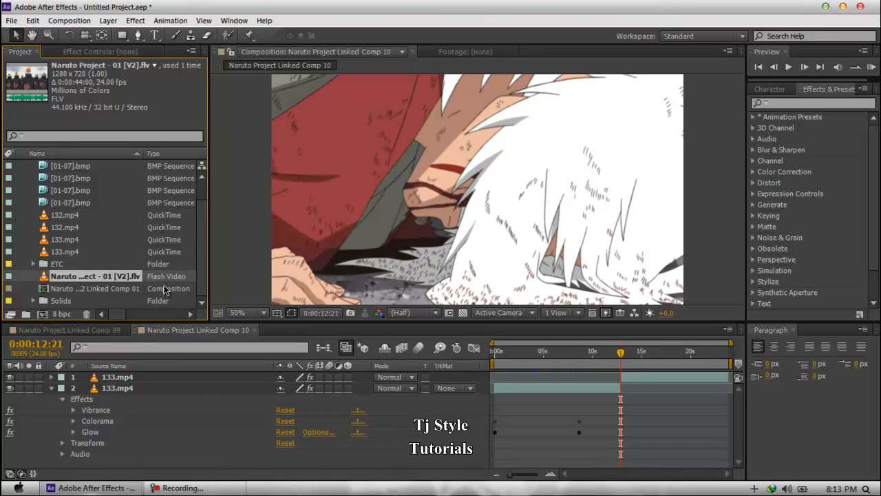
pyautogui.click(137, 255)
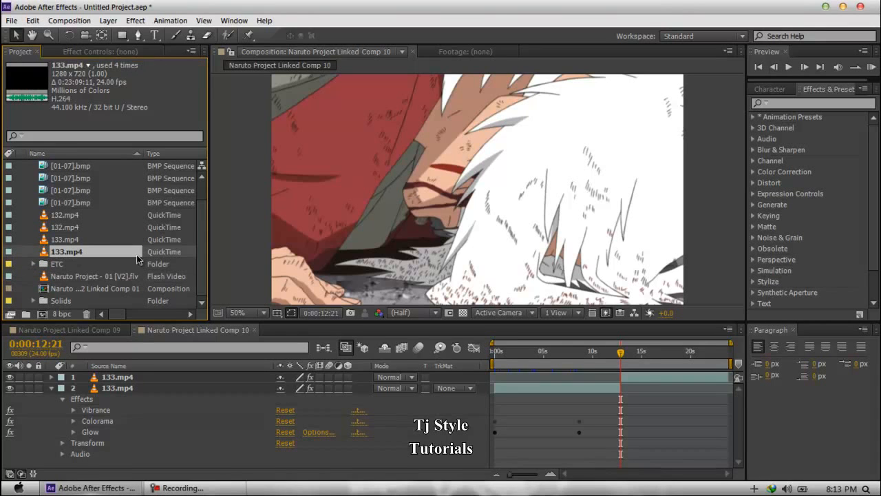
pyautogui.click(172, 240)
pyautogui.click(168, 226)
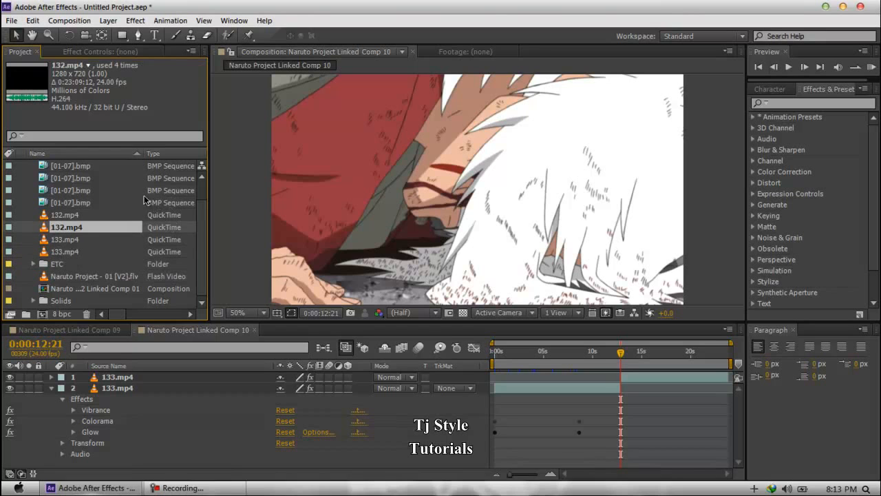
pyautogui.scroll(1, 117, 209)
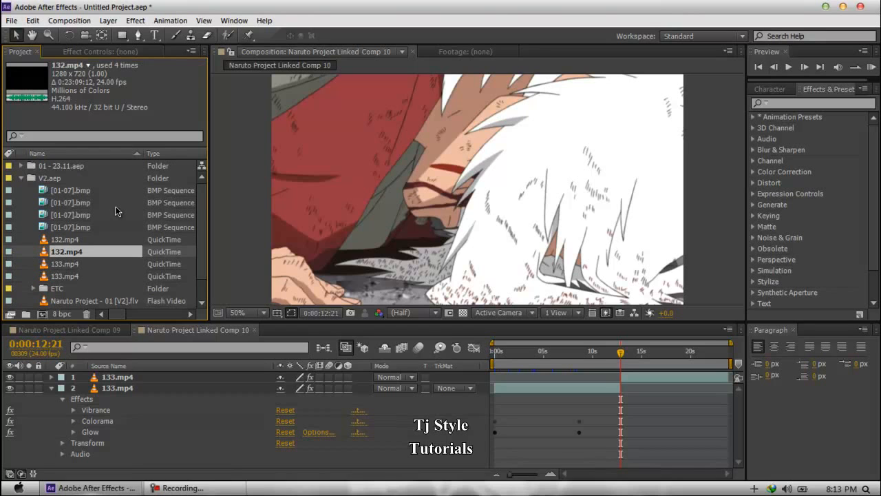
pyautogui.click(172, 195)
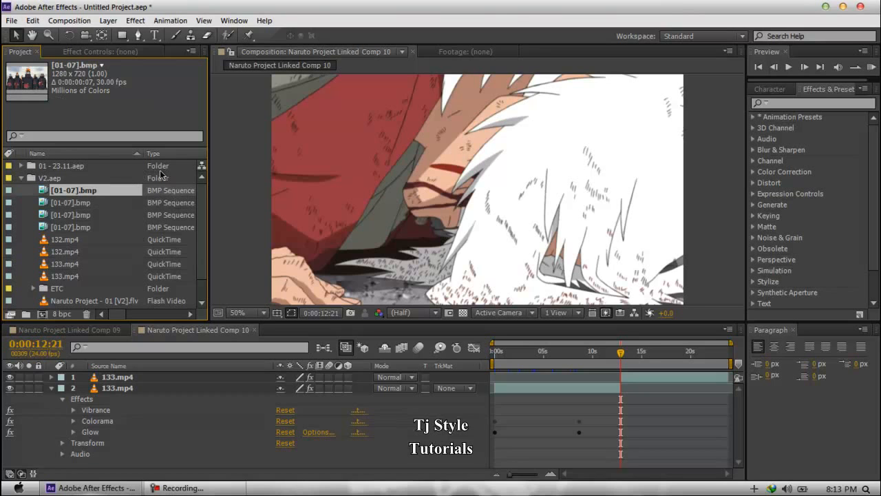
pyautogui.scroll(-1, 172, 256)
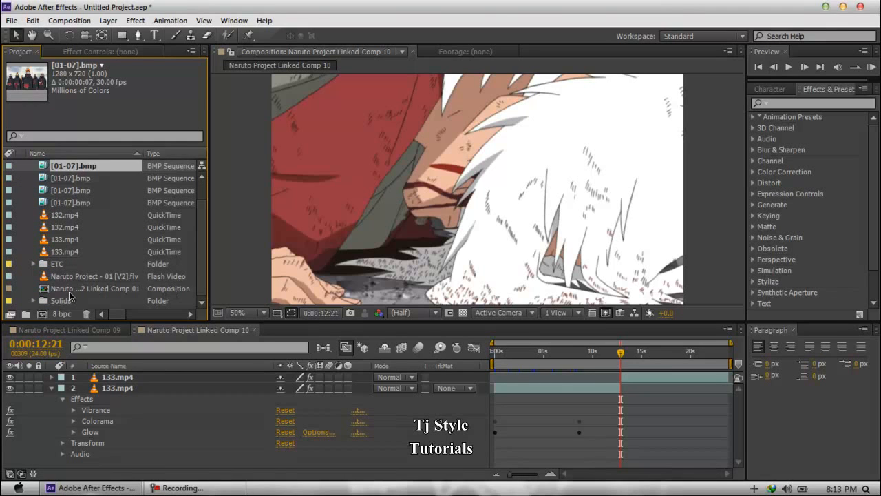
# Open the composition Naruto Project - 2 Linked Comp 01 with its preview at 50%, and collapse the V2.aep folder.
pyautogui.click(70, 292)
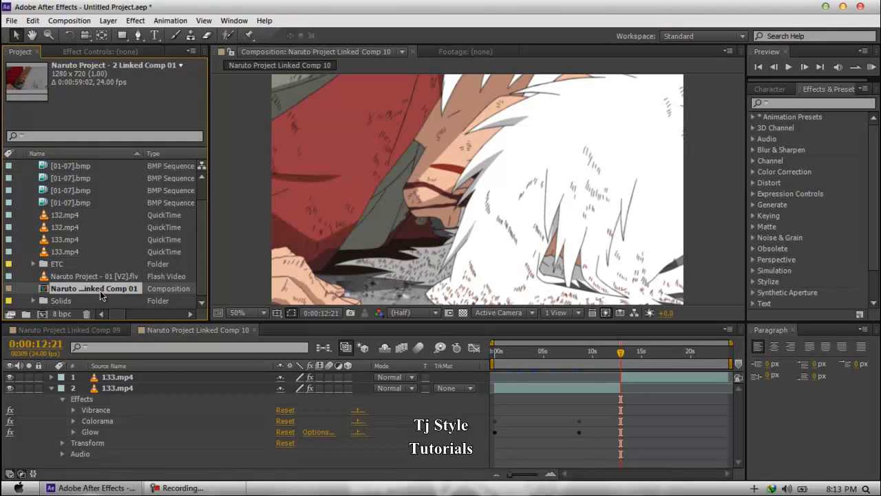
pyautogui.doubleClick(48, 290)
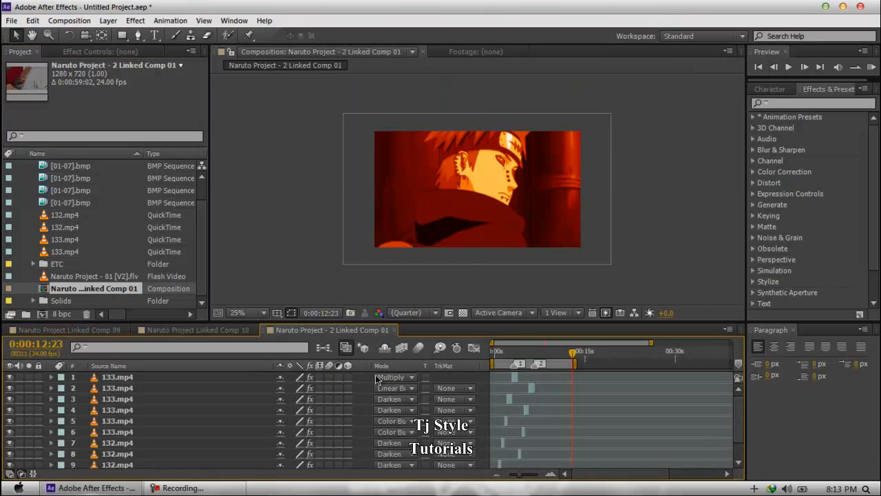
pyautogui.scroll(2, 589, 135)
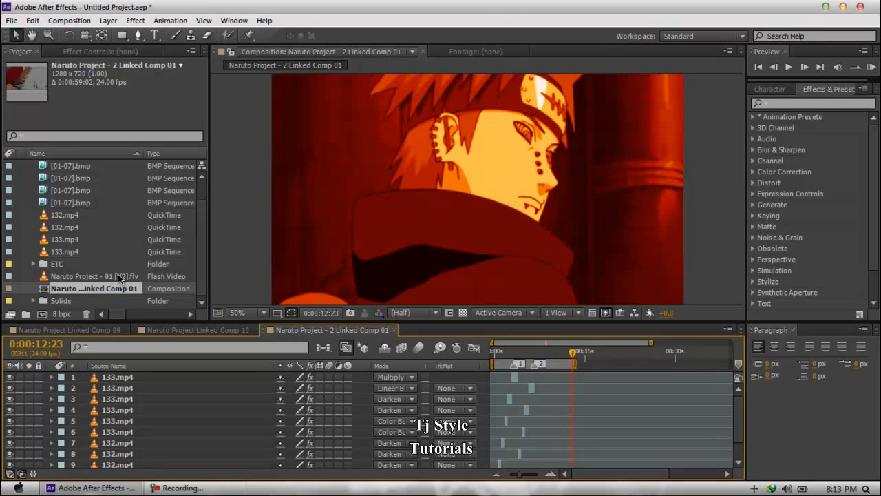
pyautogui.scroll(2, 124, 248)
pyautogui.click(22, 179)
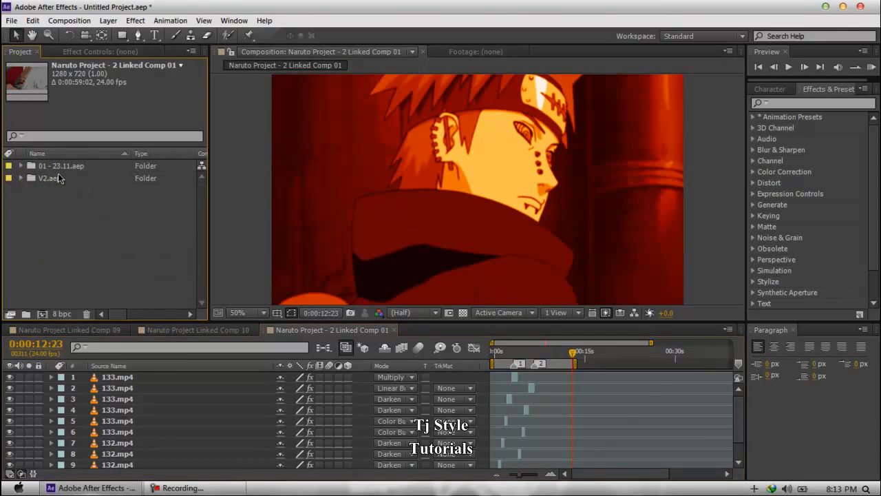
pyautogui.click(179, 488)
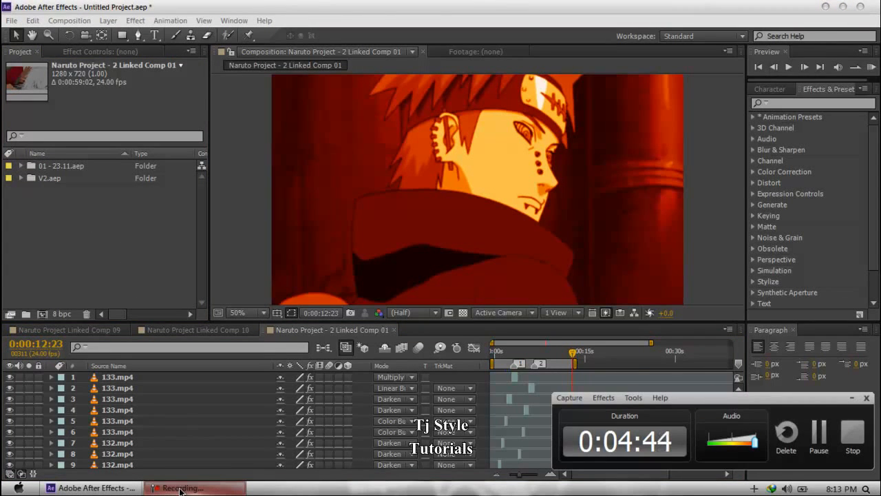
pyautogui.click(180, 488)
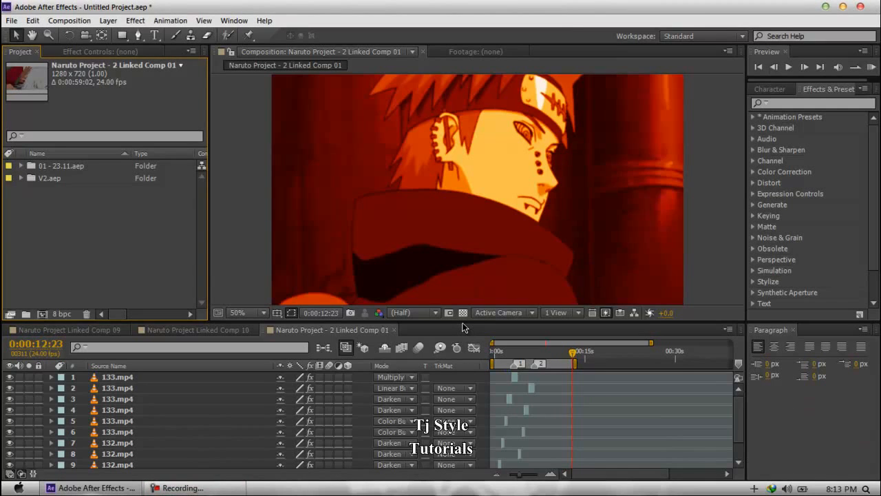
# Enlarge the timeline area and close the compositions Naruto Project Linked Comp 10 and Naruto Project Linked Comp 09.
pyautogui.moveTo(462, 321); pyautogui.dragTo(462, 299)
pyautogui.scroll(-2, 528, 181)
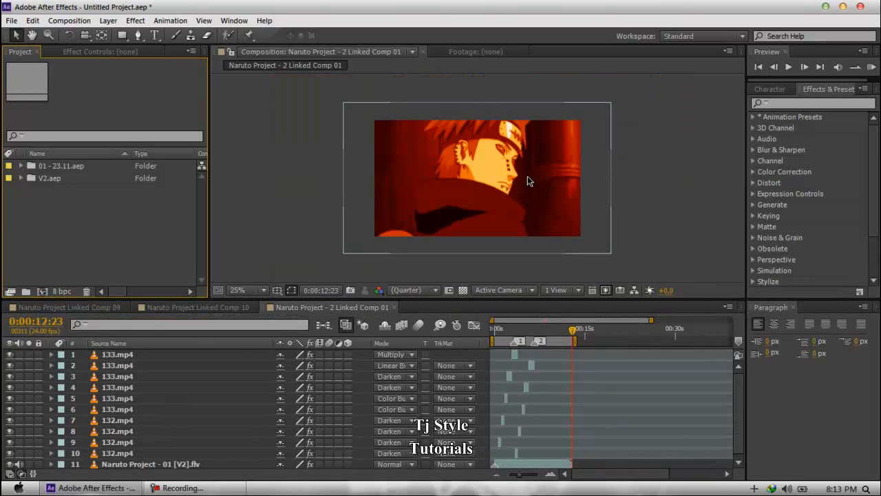
pyautogui.click(640, 153)
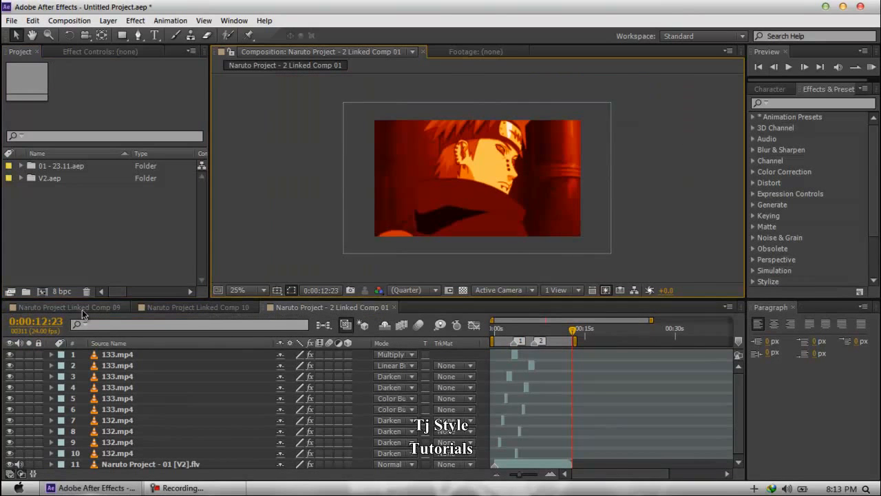
pyautogui.click(231, 307)
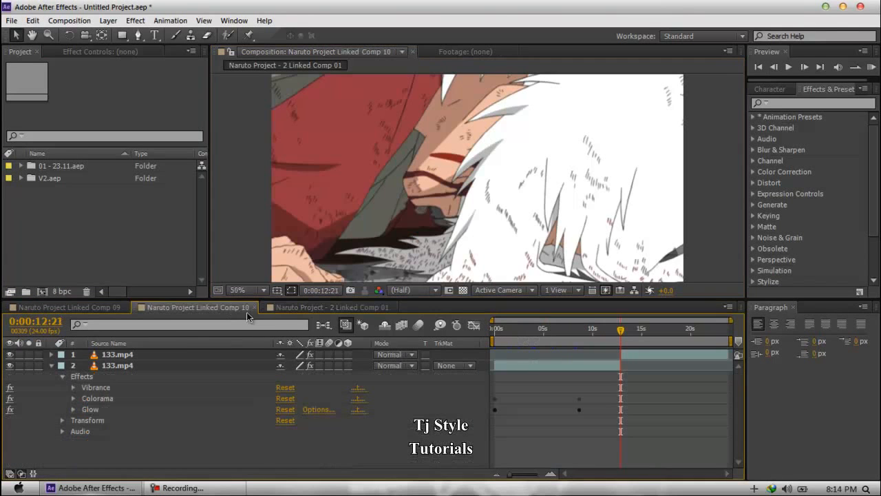
pyautogui.click(255, 307)
pyautogui.click(119, 307)
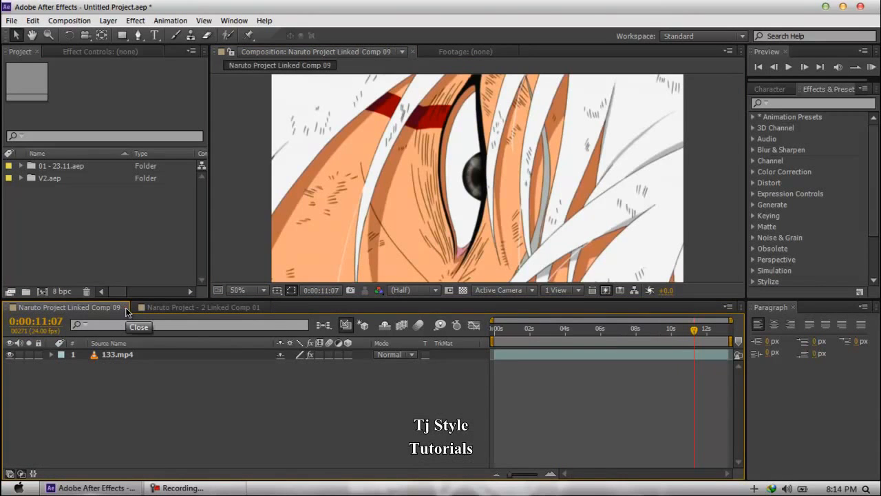
pyautogui.click(125, 307)
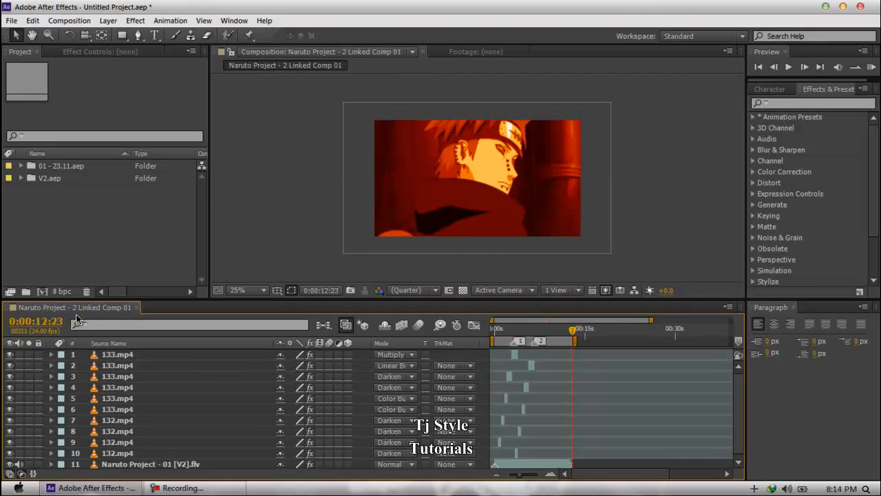
# Enlarge the timeline further to show all the layers, and move the current time to 0:00:02:14 with the preview at 50%.
pyautogui.click(144, 356)
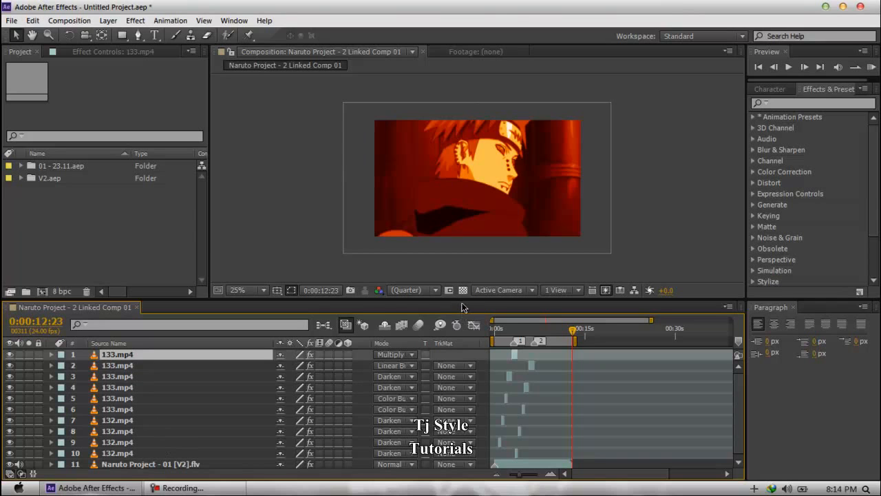
pyautogui.moveTo(459, 298); pyautogui.dragTo(461, 283)
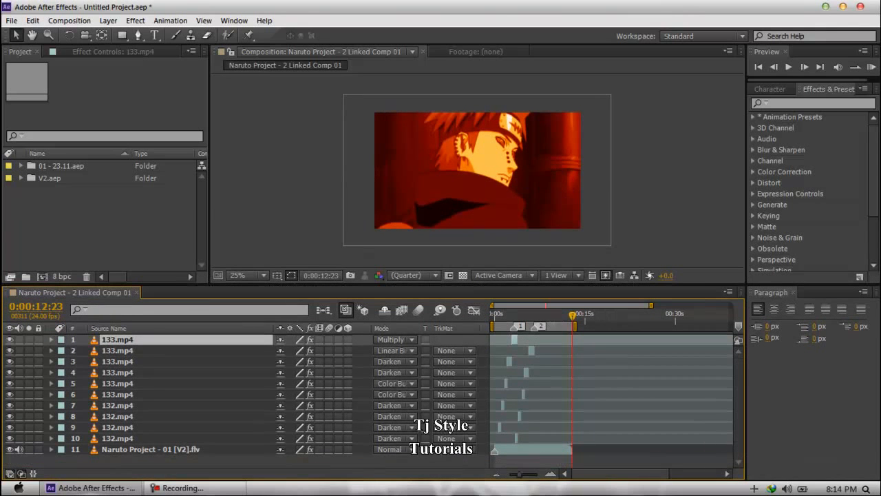
pyautogui.click(522, 315)
pyautogui.click(507, 315)
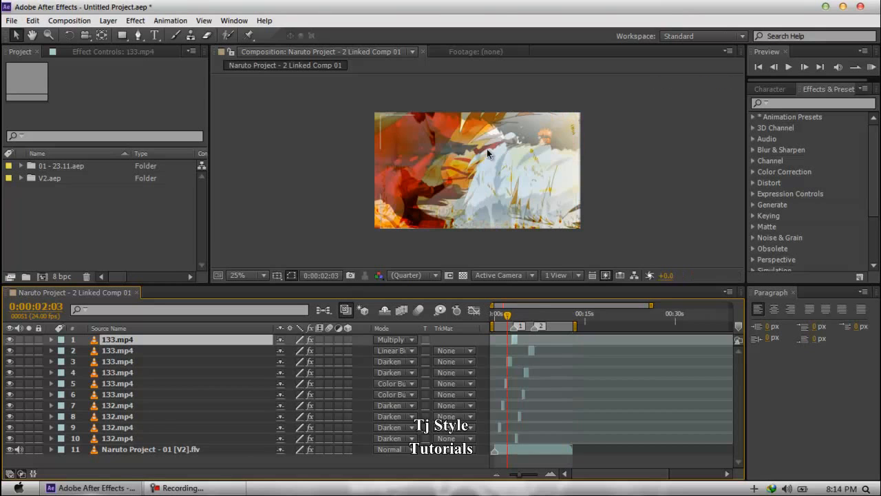
pyautogui.scroll(2, 558, 132)
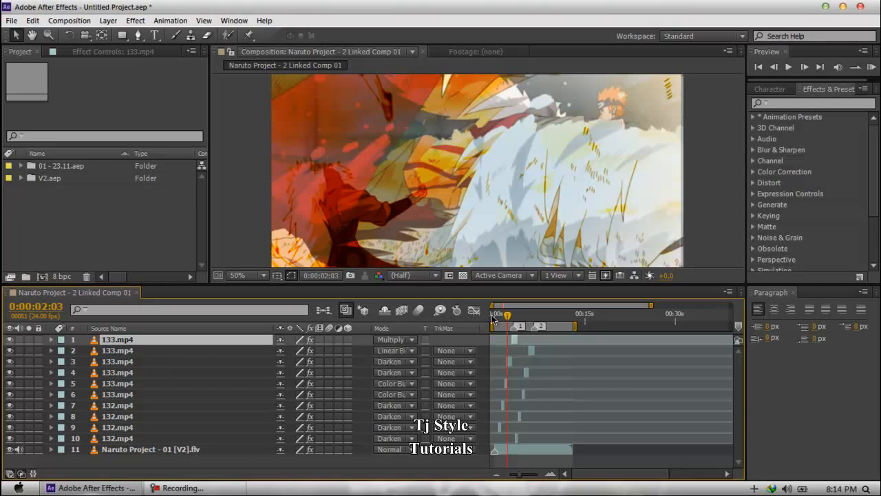
pyautogui.moveTo(508, 316)
pyautogui.mouseDown()
pyautogui.moveTo(499, 319)
pyautogui.moveTo(511, 321)
pyautogui.mouseUp()
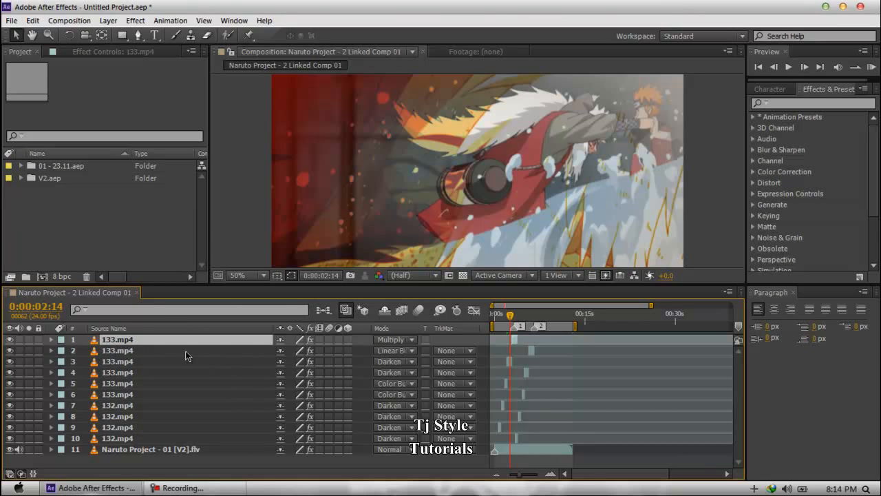
# Expand the topmost 133.mp4 layer and its Masks group, and select Mask 1.
pyautogui.click(52, 340)
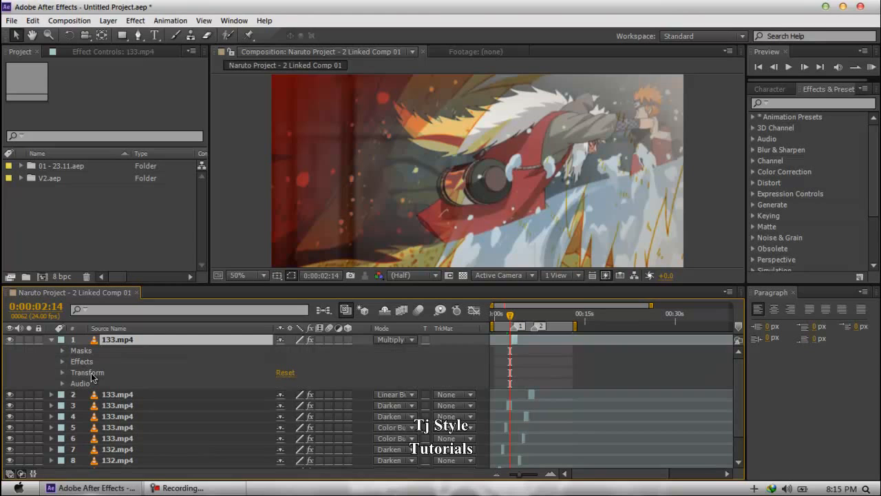
pyautogui.click(91, 374)
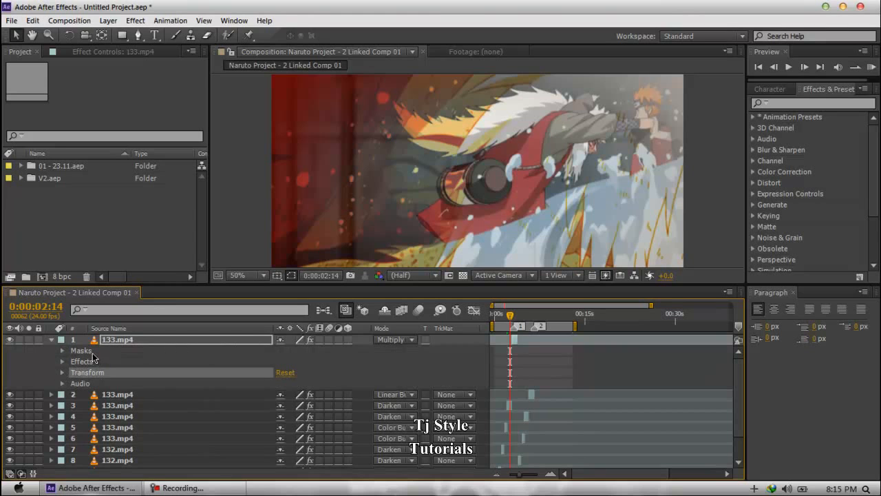
pyautogui.click(93, 352)
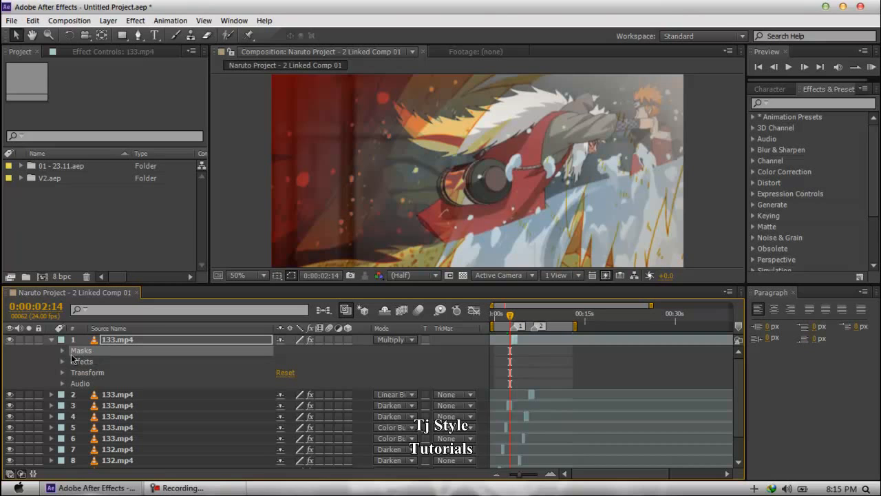
pyautogui.click(62, 350)
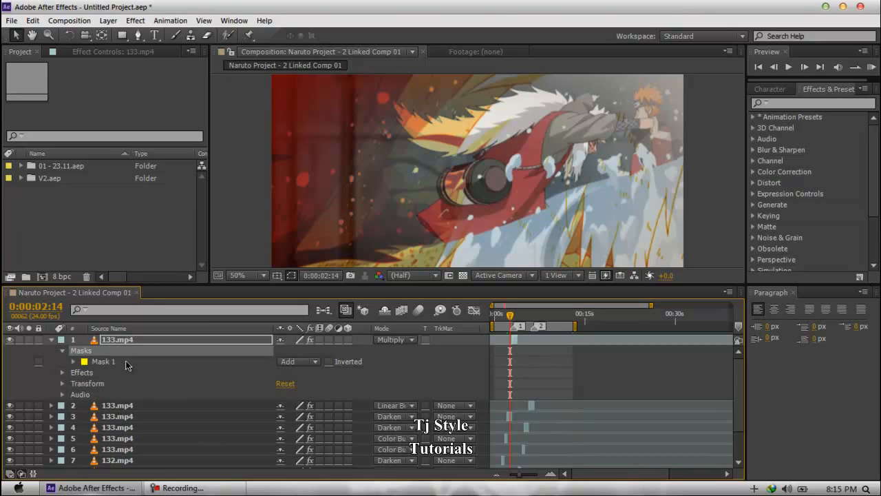
pyautogui.click(111, 362)
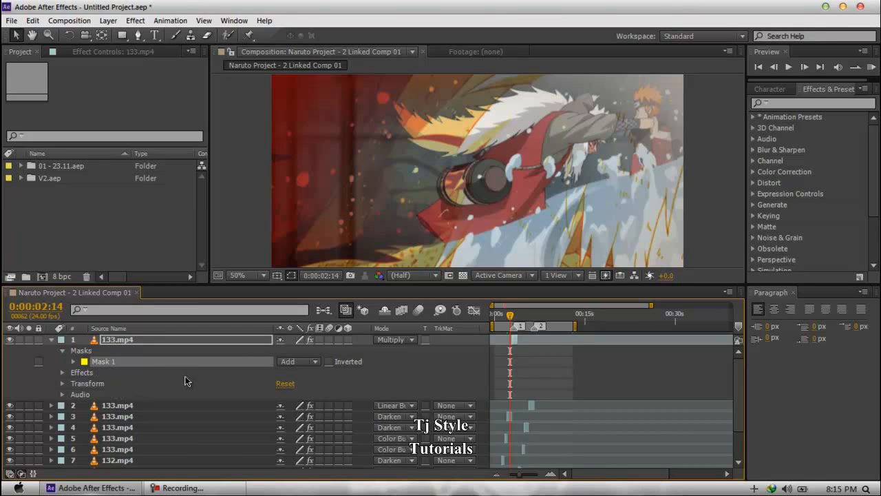
# Expand the topmost layer's Effects group and examine its Colorama effect, its Transform group and the layers below.
pyautogui.click(74, 374)
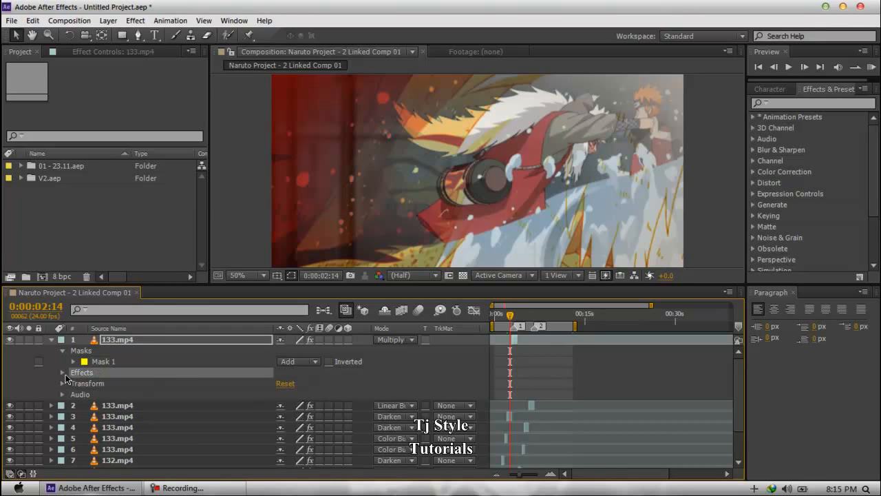
pyautogui.click(64, 375)
pyautogui.click(94, 387)
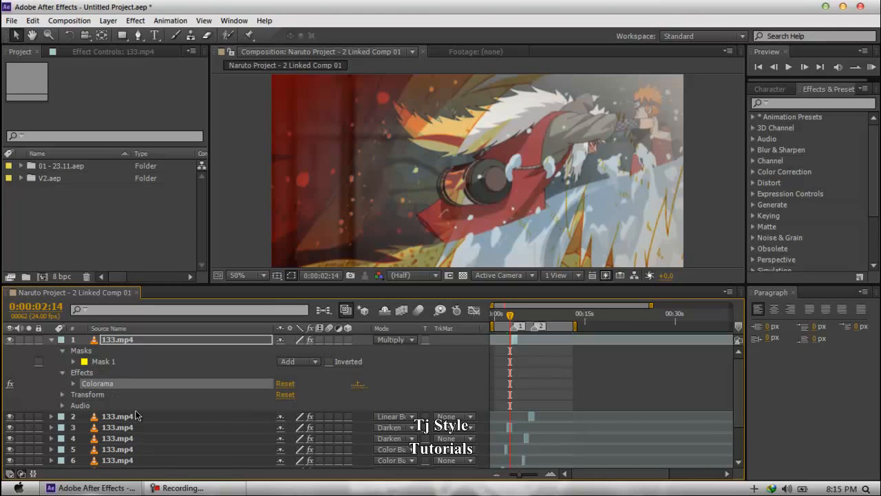
pyautogui.click(103, 395)
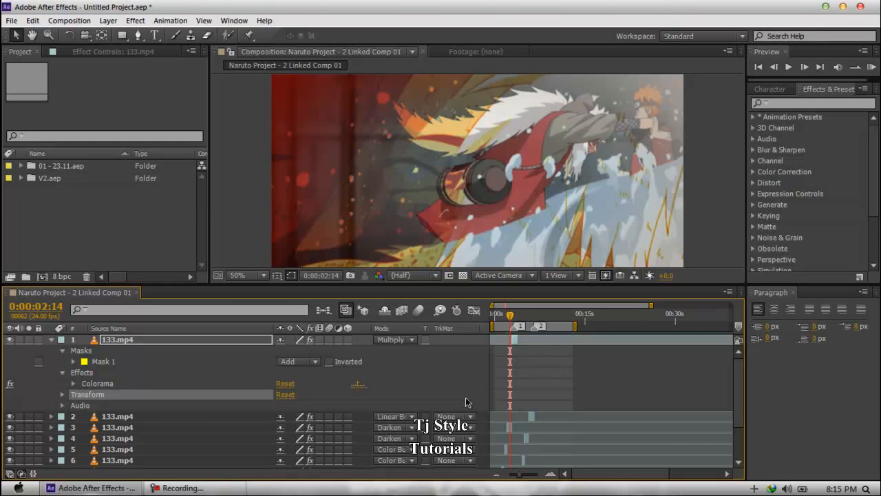
pyautogui.click(67, 395)
pyautogui.click(134, 344)
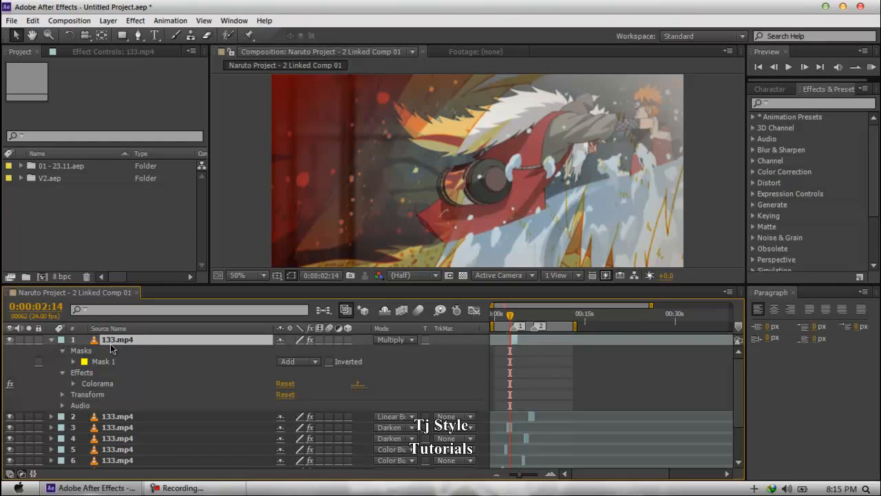
pyautogui.scroll(-3, 157, 419)
pyautogui.scroll(3, 157, 419)
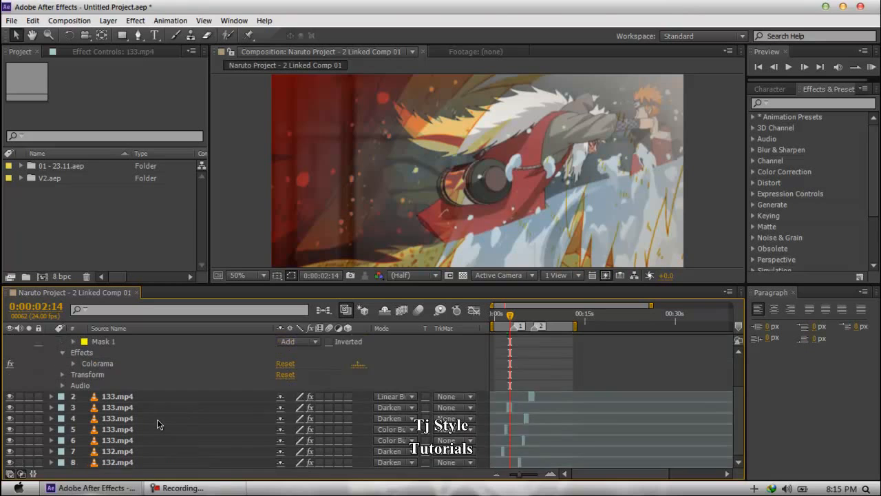
# Collapse the topmost 133.mp4 layer and reduce the timeline area's height to enlarge the composition preview.
pyautogui.click(227, 490)
pyautogui.click(227, 489)
pyautogui.scroll(-3, 248, 372)
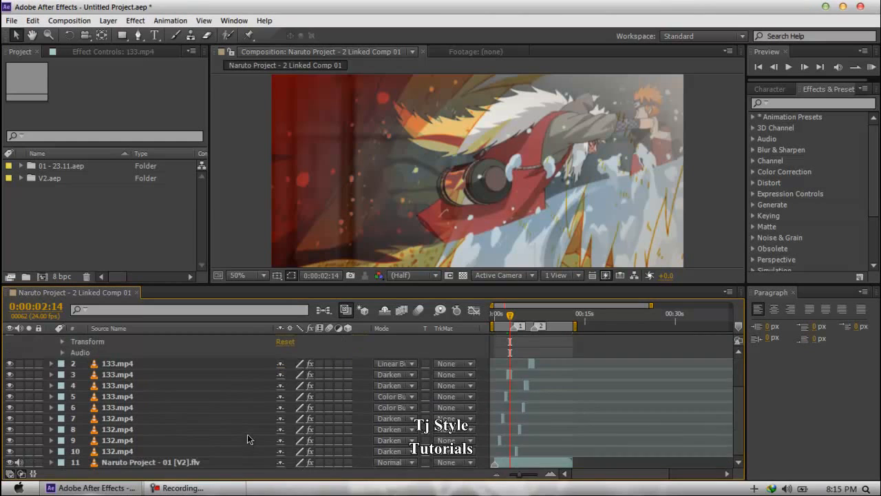
pyautogui.scroll(2, 248, 439)
pyautogui.scroll(1, 248, 439)
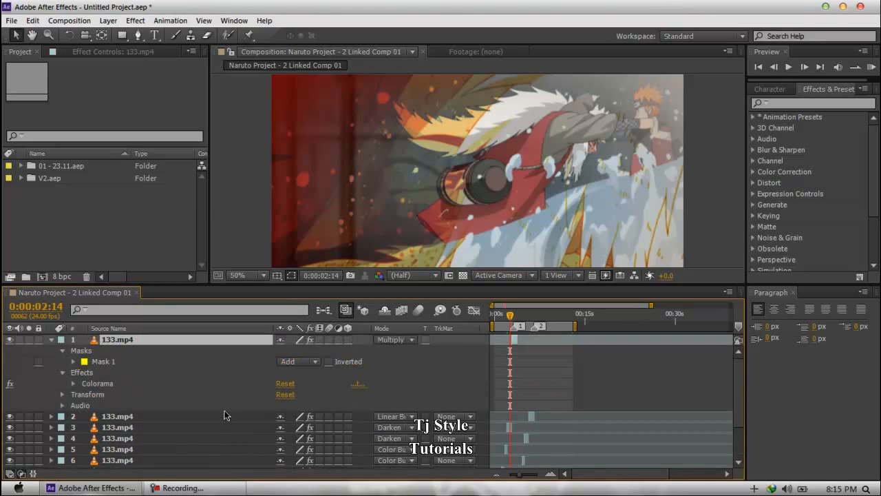
pyautogui.click(51, 339)
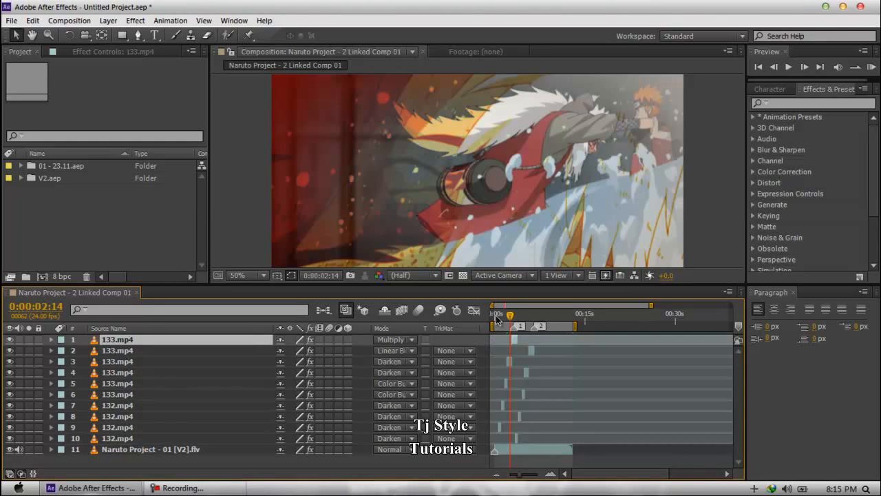
pyautogui.moveTo(498, 285); pyautogui.dragTo(500, 313)
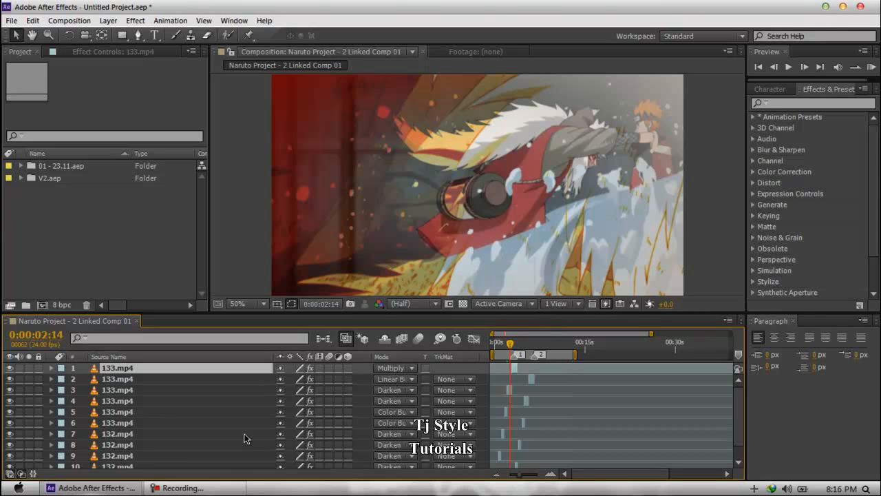
pyautogui.click(234, 489)
pyautogui.click(234, 489)
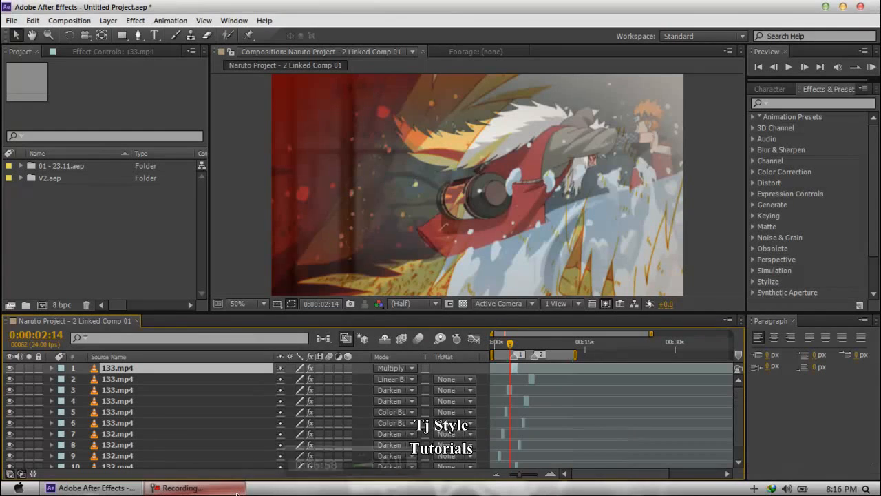
pyautogui.click(135, 382)
pyautogui.click(130, 369)
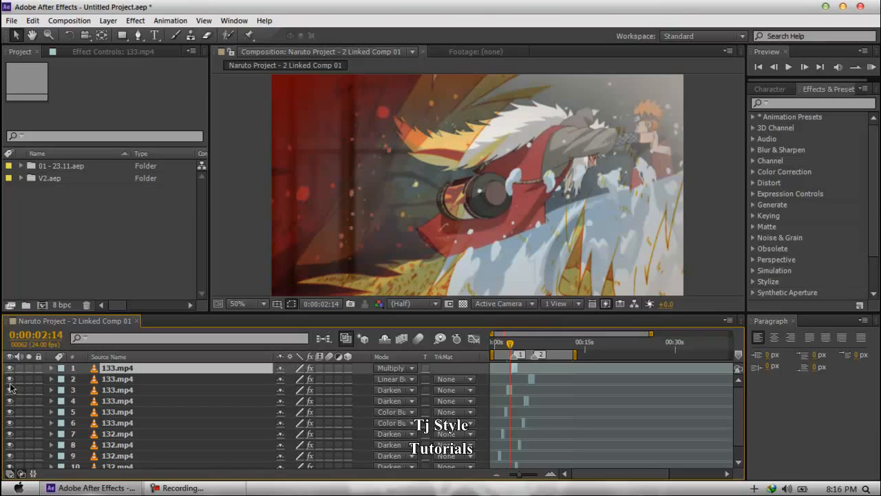
pyautogui.scroll(-3, 150, 433)
pyautogui.scroll(3, 151, 436)
# Hide the topmost 133.mp4 layer, move the current time to 0:00:03:05, and make the layer visible again.
pyautogui.click(10, 368)
pyautogui.moveTo(510, 344); pyautogui.dragTo(517, 345)
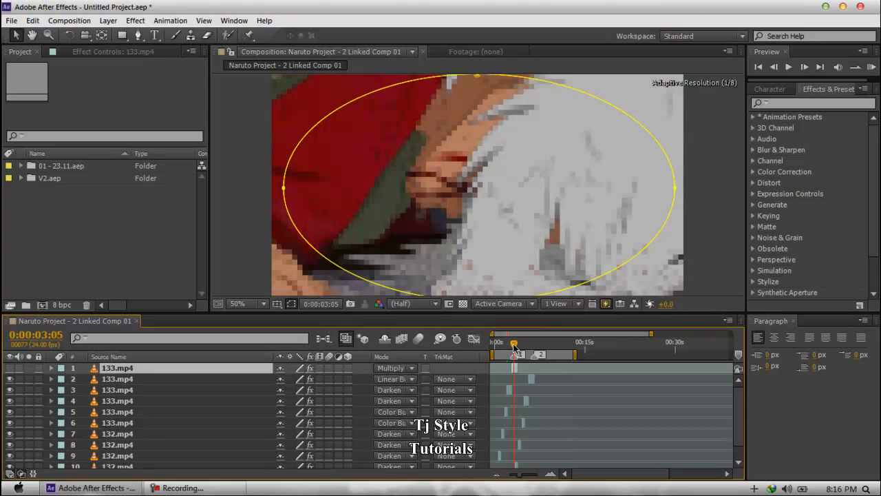
pyautogui.click(10, 369)
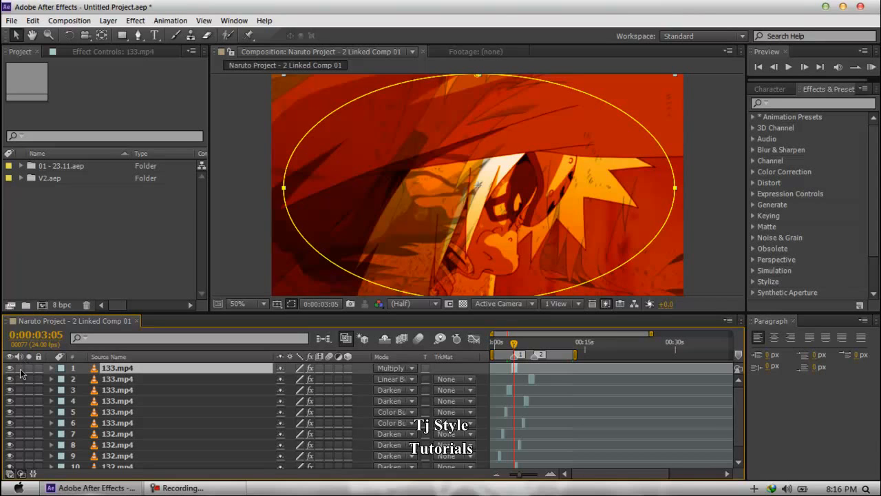
pyautogui.click(19, 368)
pyautogui.click(20, 370)
pyautogui.click(169, 489)
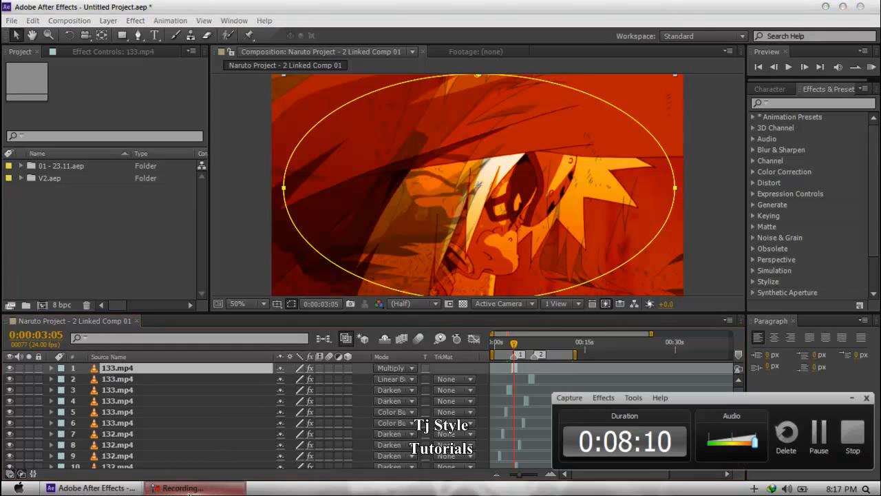
pyautogui.click(168, 489)
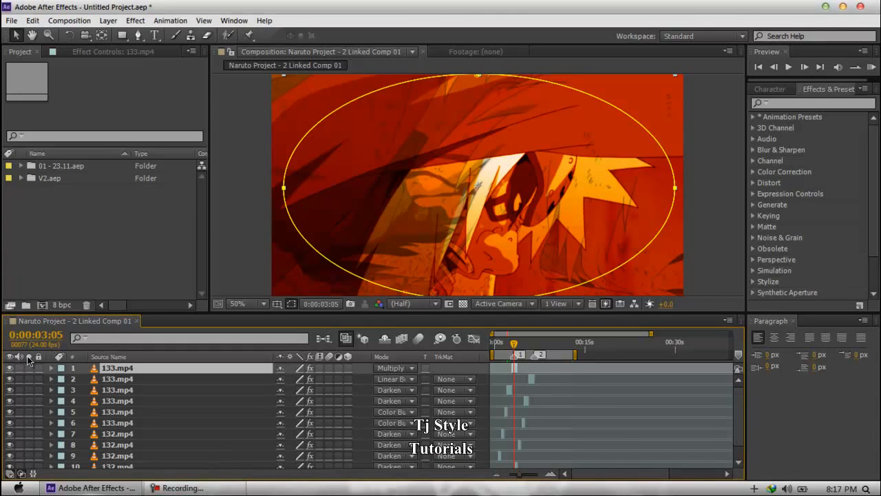
pyautogui.scroll(-1, 172, 402)
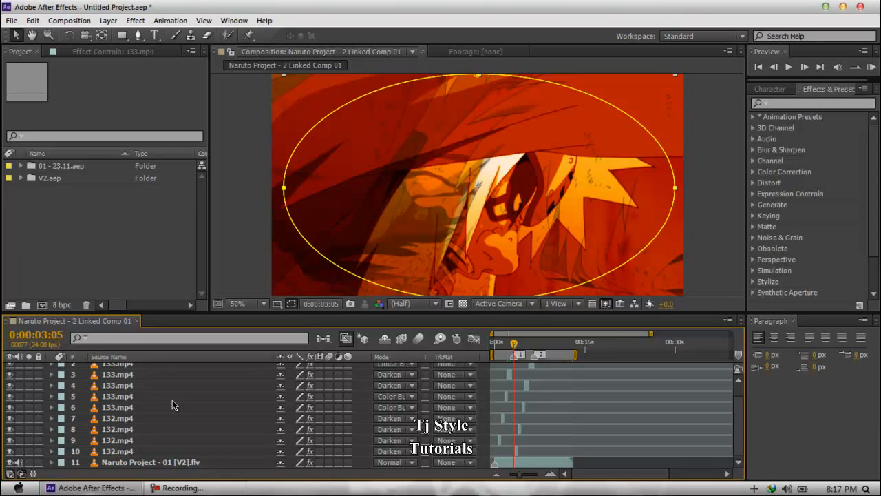
pyautogui.scroll(1, 172, 400)
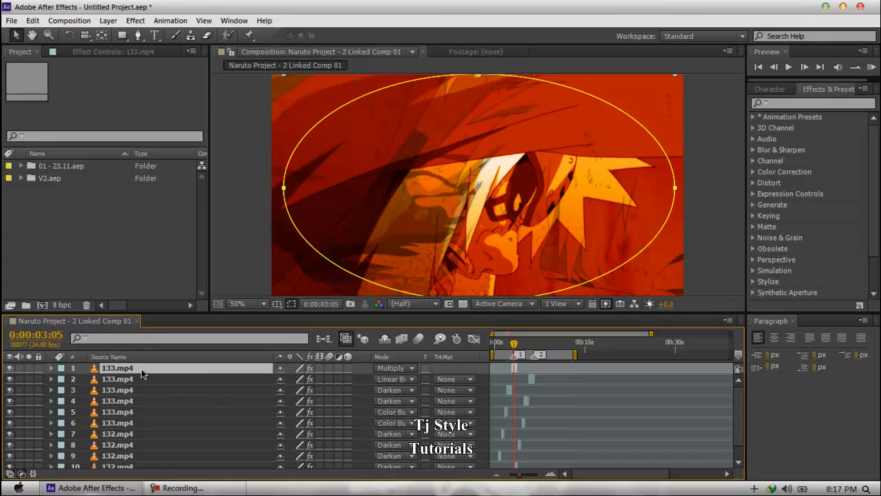
# Solo the topmost 133.mp4 layer, scrub back to 0:00:02:14, and set the current time to 0:00:03:02 within its clip.
pyautogui.click(30, 368)
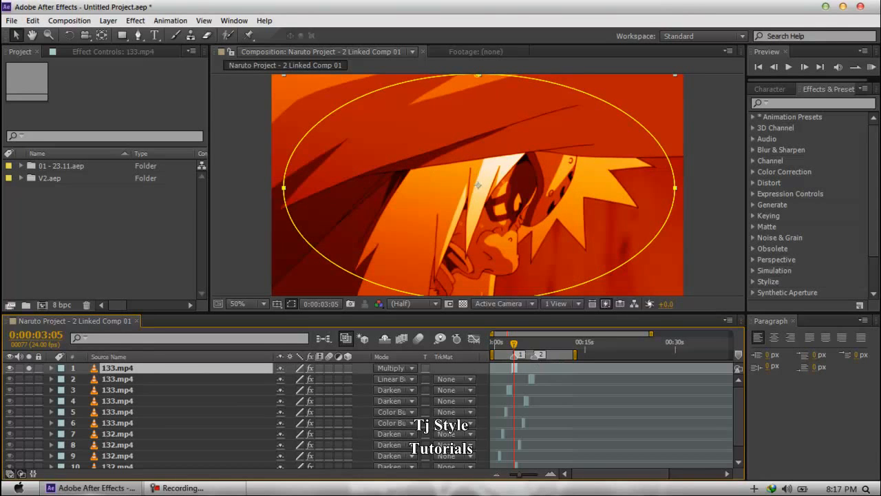
pyautogui.moveTo(513, 346); pyautogui.dragTo(498, 350)
pyautogui.press('space')
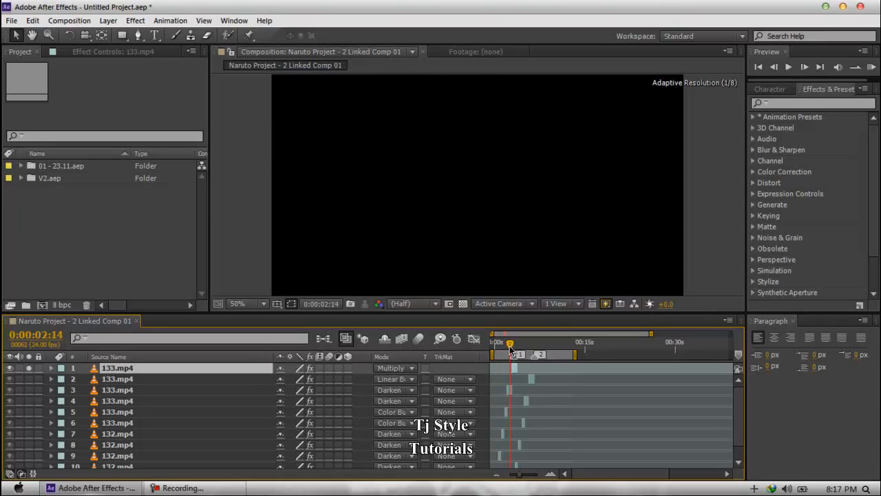
pyautogui.scroll(-1, 195, 396)
pyautogui.scroll(1, 195, 395)
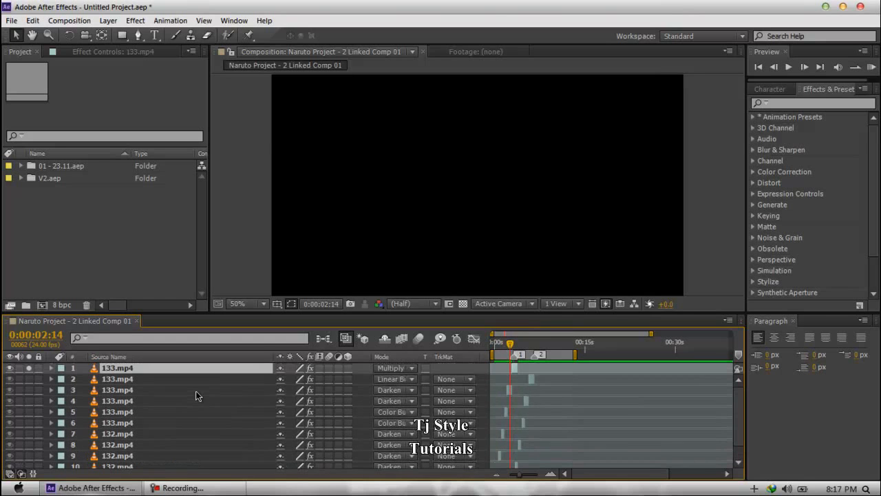
pyautogui.scroll(-1, 196, 394)
pyautogui.scroll(1, 206, 385)
pyautogui.moveTo(510, 345); pyautogui.dragTo(514, 344)
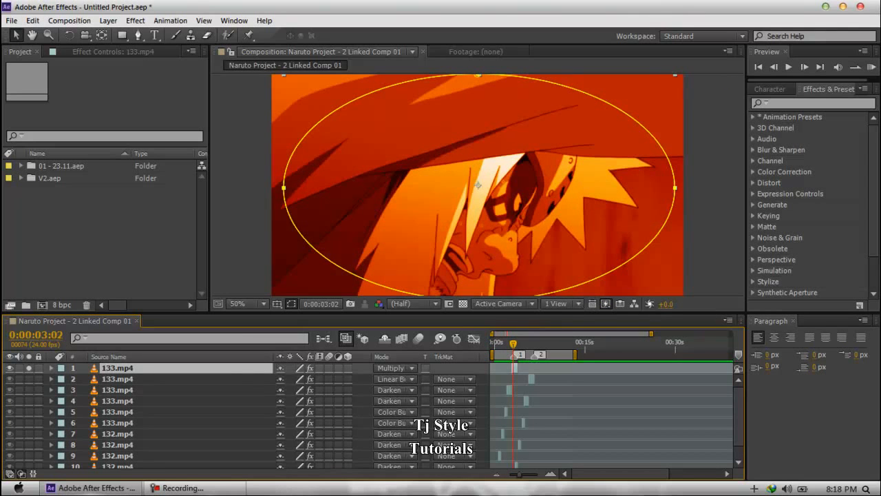
# Zoom in on the timeline around the current time so the individual layer clips from about 2 to 6 seconds show.
pyautogui.click(555, 475)
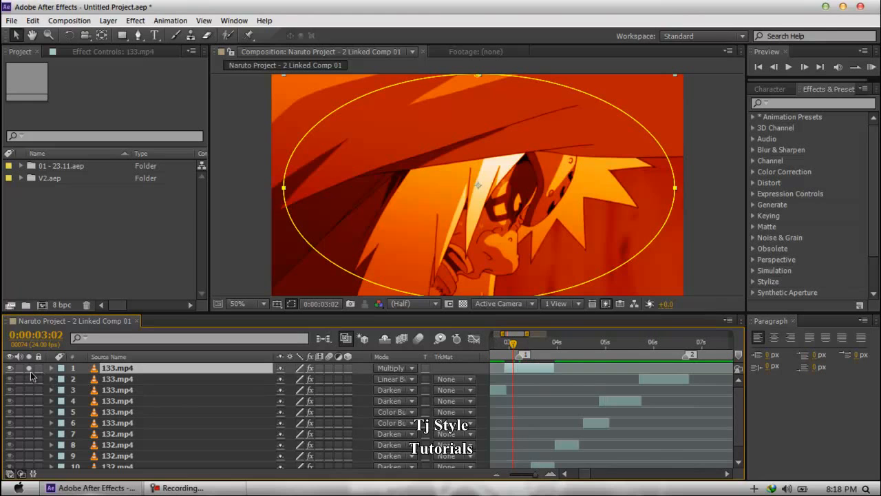
pyautogui.click(565, 474)
pyautogui.click(565, 474)
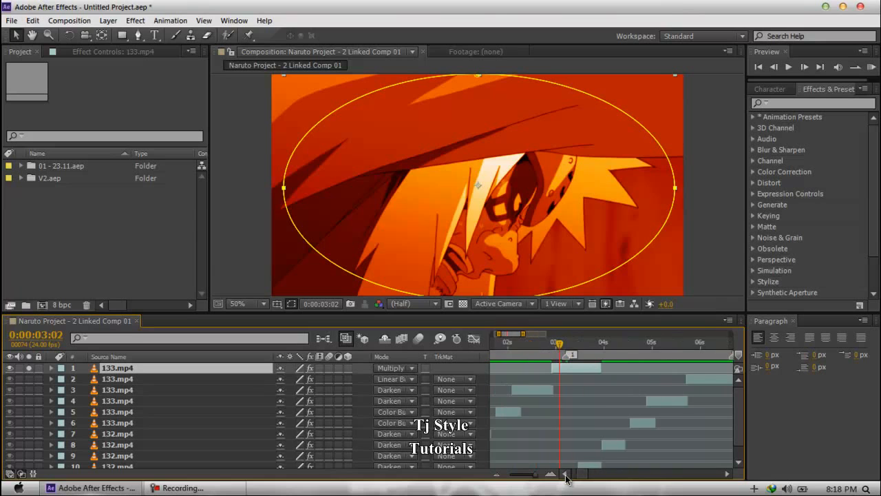
pyautogui.click(565, 474)
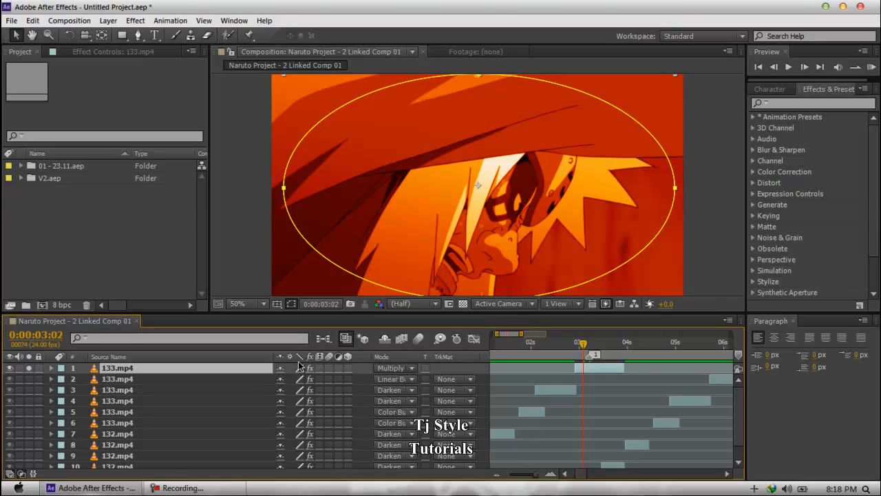
# Move the current time to 0:00:05:22 over the second 133.mp4 layer's clip and toggle that layer's solo switch.
pyautogui.click(146, 415)
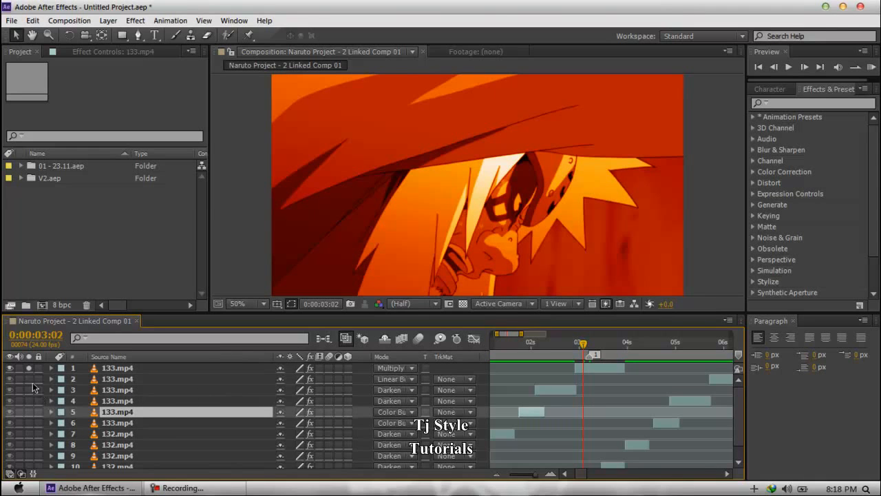
pyautogui.click(120, 378)
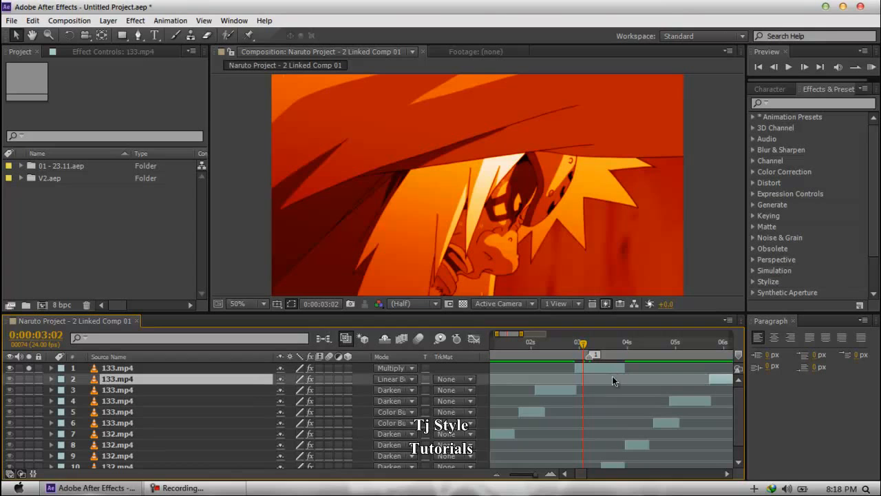
pyautogui.moveTo(584, 344); pyautogui.dragTo(591, 346)
pyautogui.moveTo(591, 345); pyautogui.dragTo(720, 344)
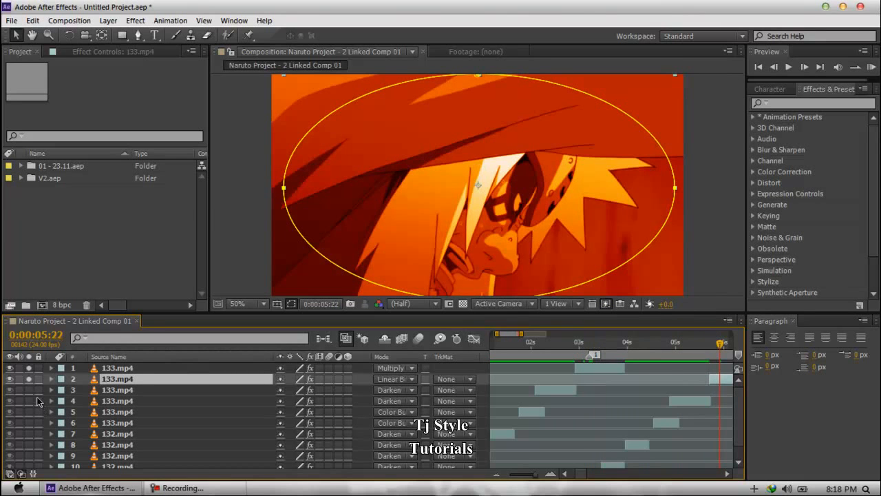
pyautogui.click(29, 380)
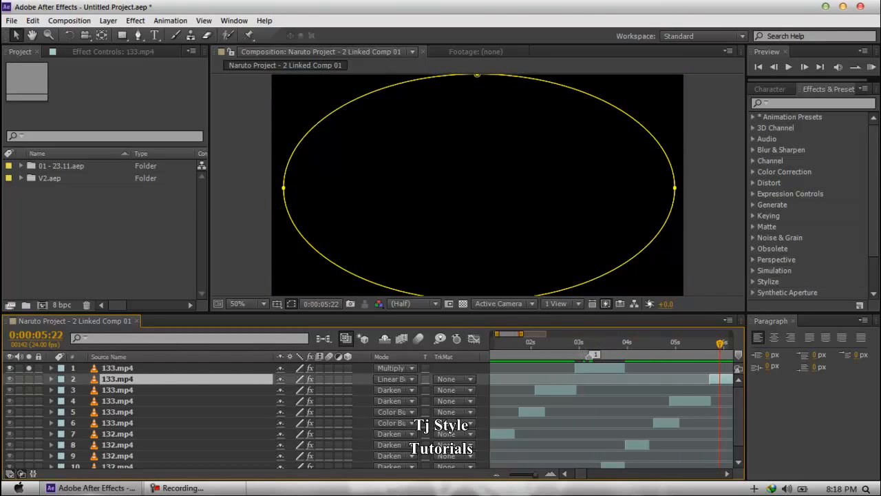
# Shift the topmost 133.mp4 clip earlier to start at about 2 seconds and set the current time to 0:00:02:10.
pyautogui.moveTo(591, 369); pyautogui.dragTo(552, 372)
pyautogui.click(551, 343)
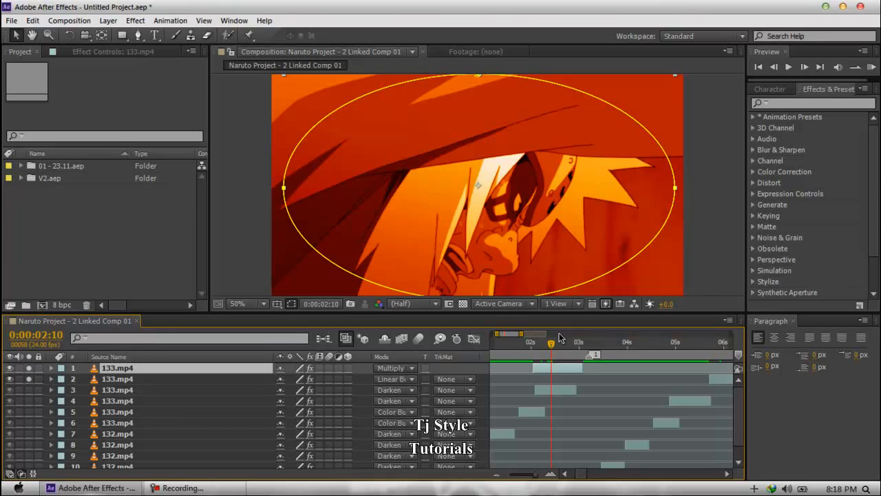
# Set the second 133.mp4 layer's blending mode to Normal and check the composition preview at different magnifications.
pyautogui.click(394, 376)
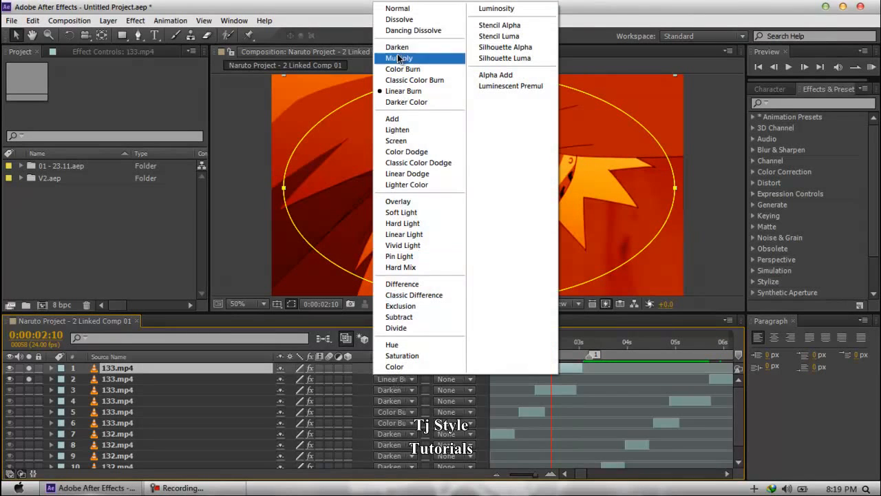
pyautogui.click(397, 8)
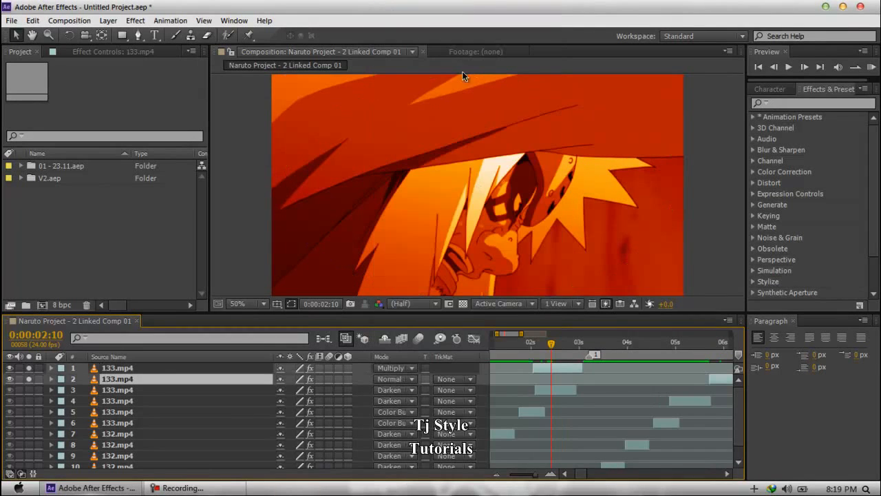
pyautogui.scroll(-2, 584, 230)
pyautogui.click(655, 192)
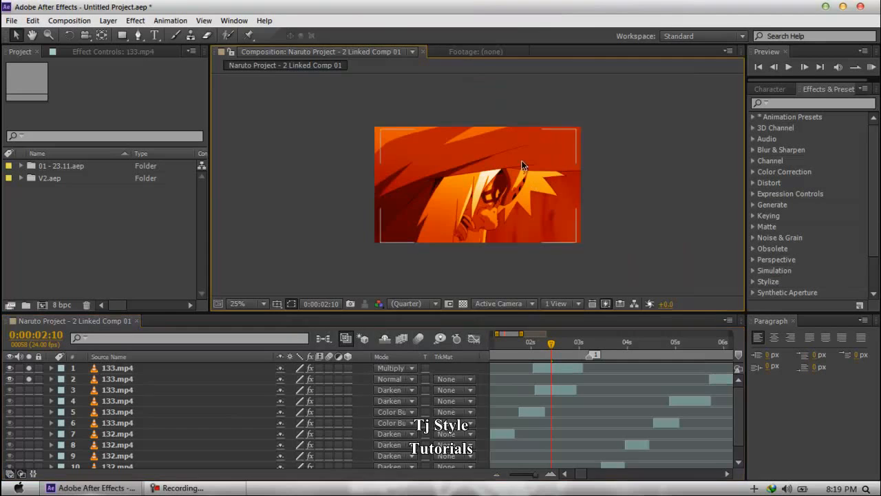
pyautogui.scroll(2, 525, 173)
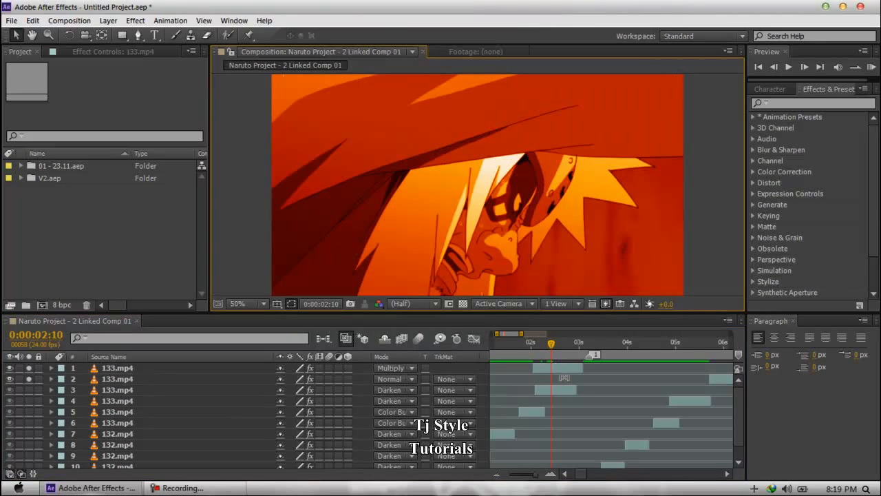
pyautogui.scroll(-3, 561, 376)
pyautogui.scroll(3, 561, 376)
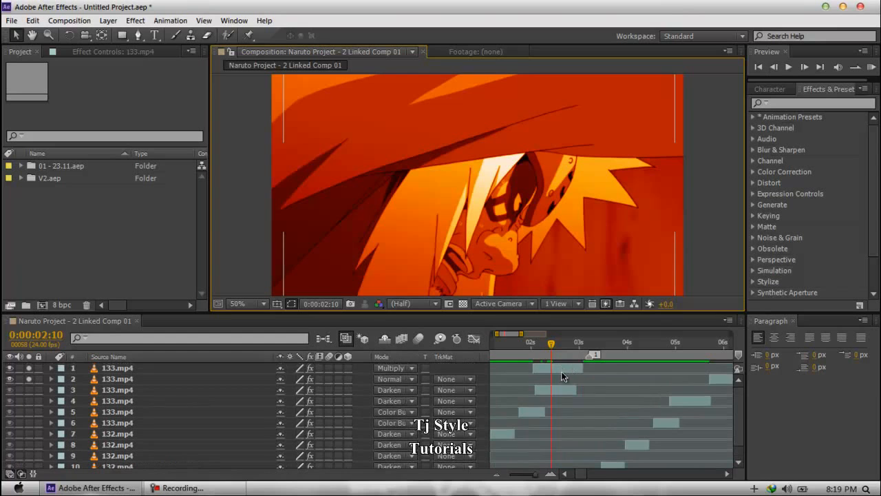
# Shift the second 133.mp4 clip earlier to overlap the topmost clip at about 2 seconds and set its blending mode to Lighten.
pyautogui.click(730, 380)
pyautogui.moveTo(730, 380); pyautogui.dragTo(541, 384)
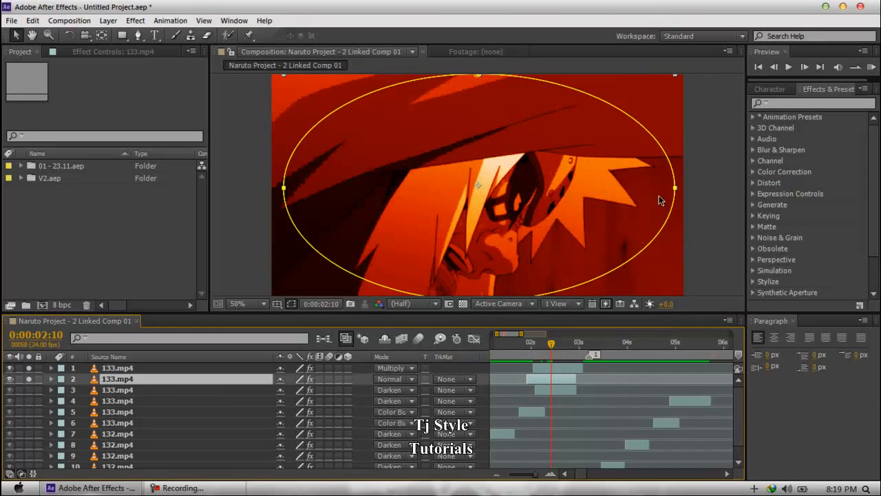
pyautogui.click(391, 380)
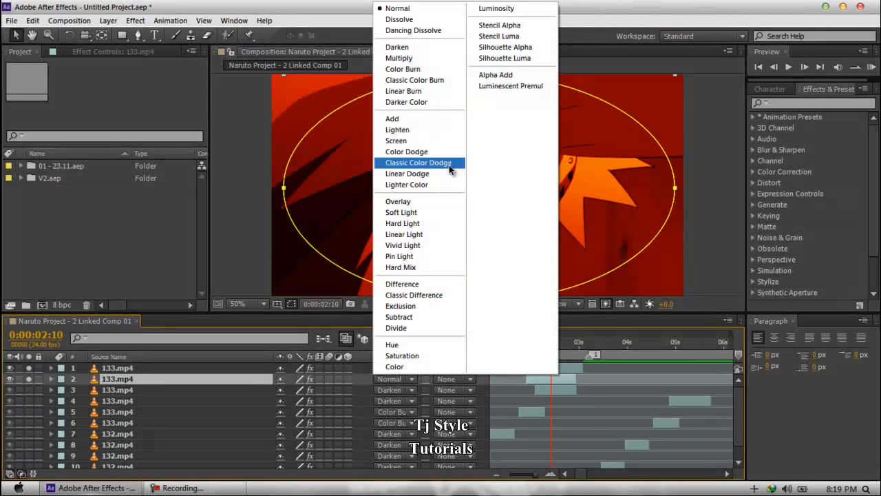
pyautogui.click(412, 129)
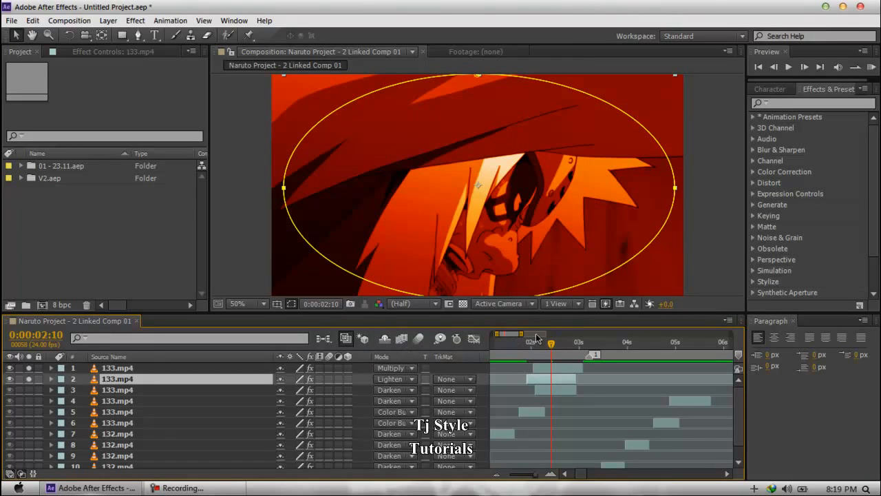
# Set the second 133.mp4 layer's blending mode to Difference, check the preview, and turn off solo for the top two layers.
pyautogui.click(402, 379)
pyautogui.click(409, 287)
pyautogui.scroll(-2, 623, 187)
pyautogui.scroll(2, 493, 169)
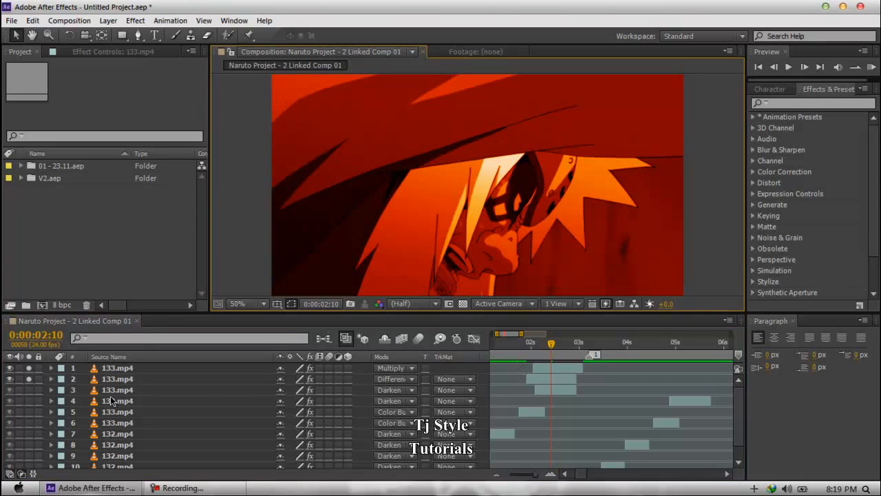
pyautogui.click(29, 380)
pyautogui.click(29, 369)
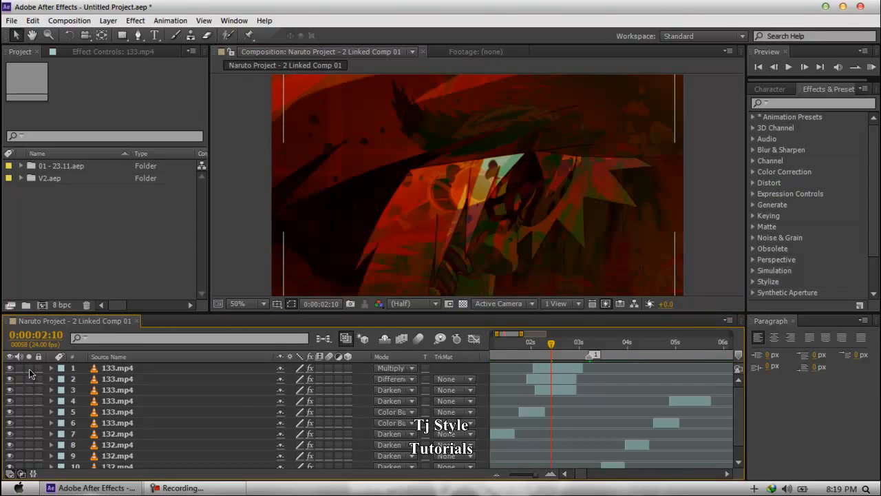
# Undo the solo changes, the blending mode changes and the clip shift on the second 133.mp4 layer.
pyautogui.hotkey('ctrl', 'z')
pyautogui.hotkey('ctrl', 'z')
pyautogui.hotkey('ctrl', 'z')
pyautogui.hotkey('ctrl', 'z')
pyautogui.hotkey('ctrl', 'z')
pyautogui.hotkey('ctrl', 'z')
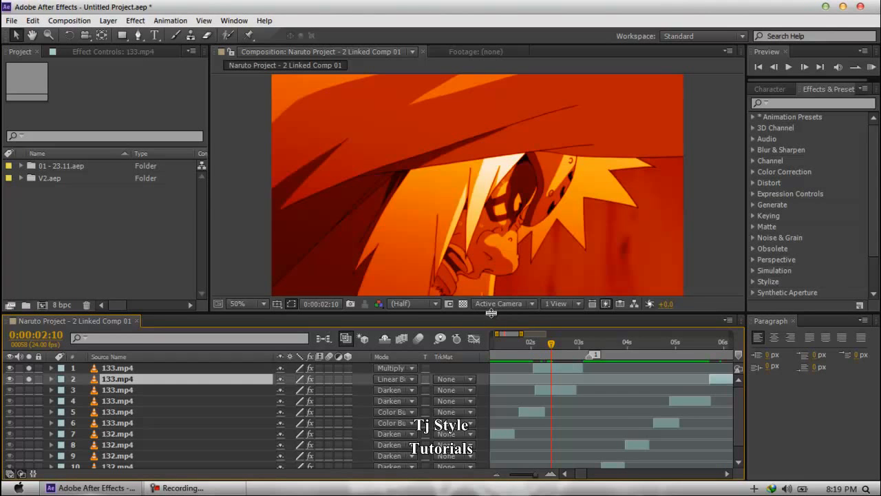
# Enlarge the timeline area to show the whole layer stack and turn off solo for the top two 133.mp4 layers.
pyautogui.moveTo(492, 313); pyautogui.dragTo(489, 291)
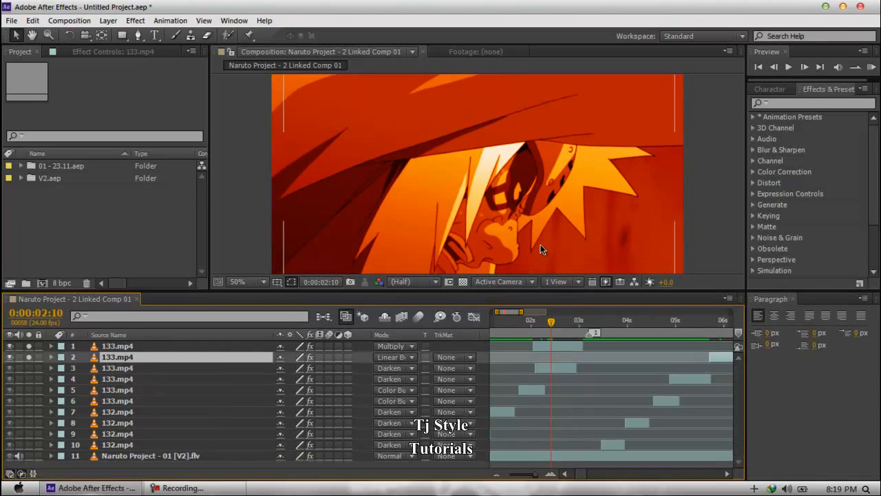
pyautogui.scroll(-2, 612, 179)
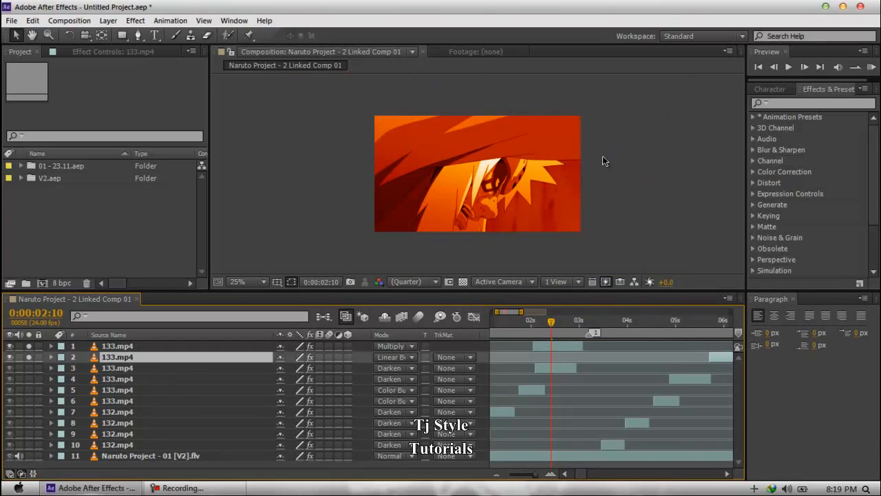
pyautogui.click(641, 167)
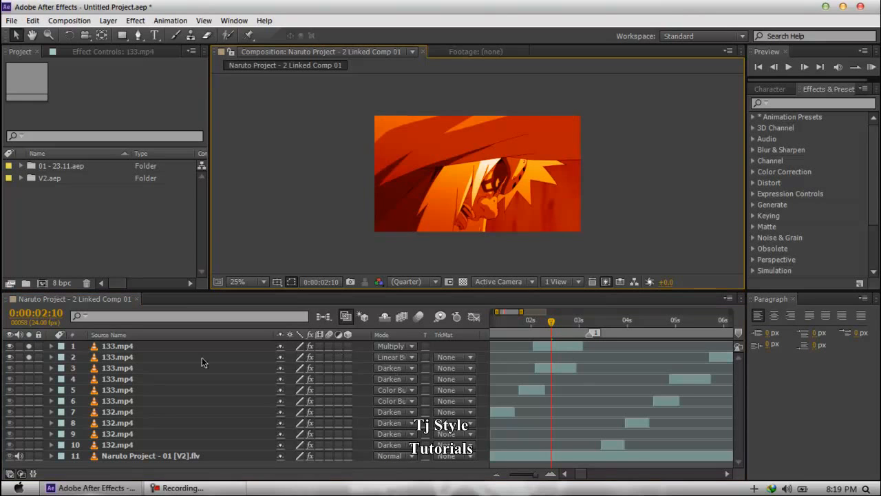
pyautogui.click(29, 358)
pyautogui.click(30, 347)
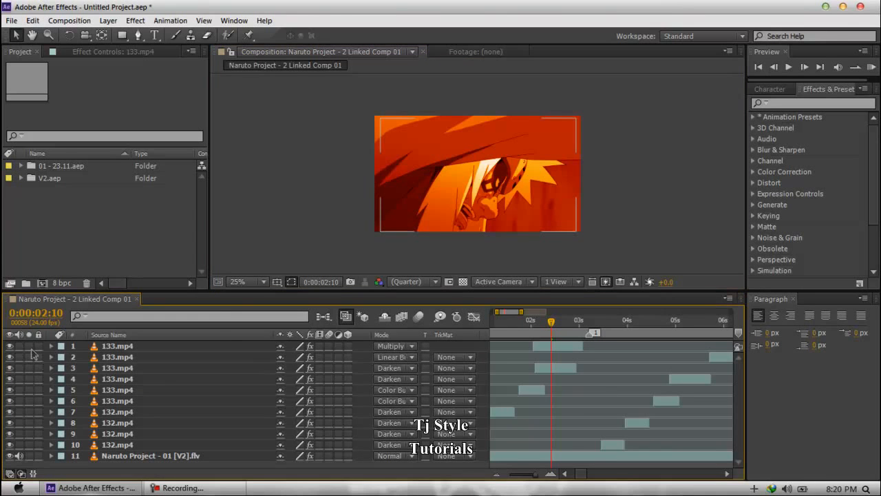
pyautogui.click(104, 348)
pyautogui.click(659, 146)
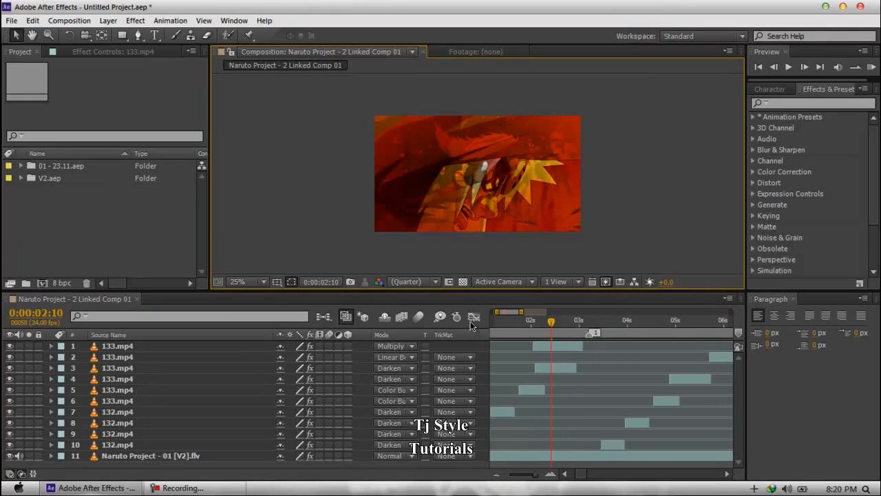
# Turn on hiding of shy layers for the composition and mark the topmost 133.mp4 layer as shy.
pyautogui.click(386, 318)
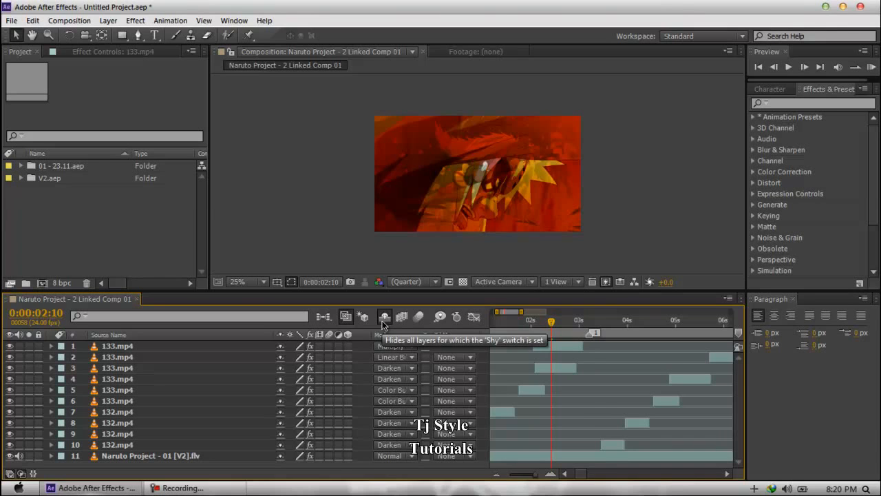
pyautogui.click(384, 318)
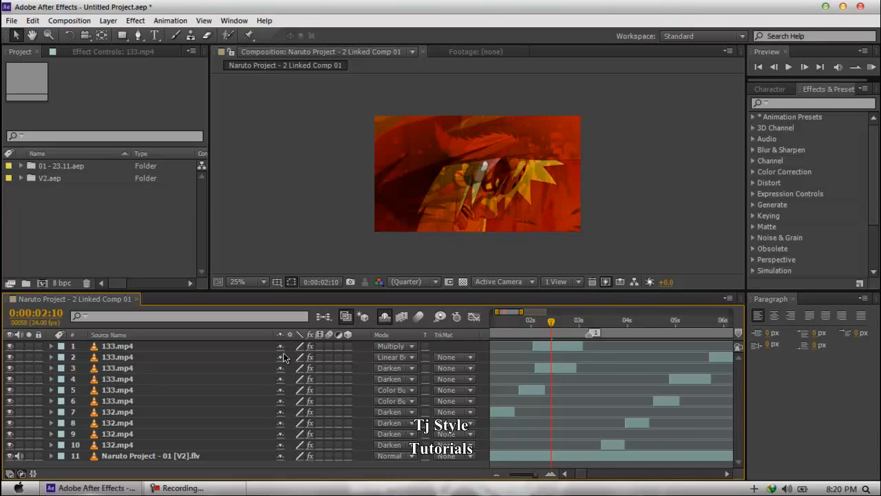
pyautogui.click(196, 347)
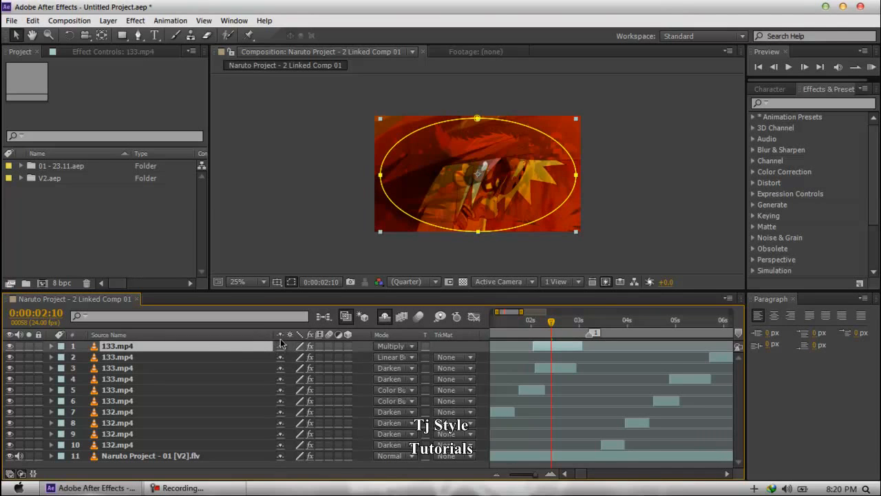
pyautogui.click(281, 345)
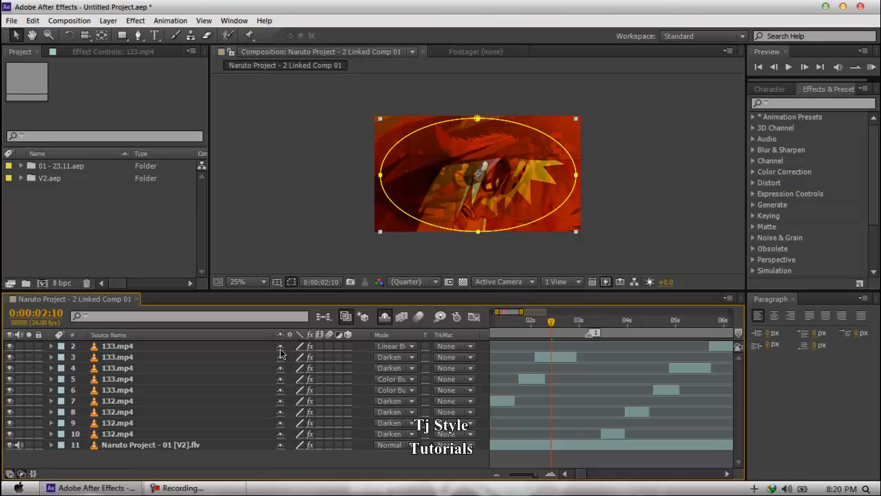
# Mark the remaining ten layers as shy, down to Naruto Project - 01 [V2].flv.
pyautogui.click(281, 347)
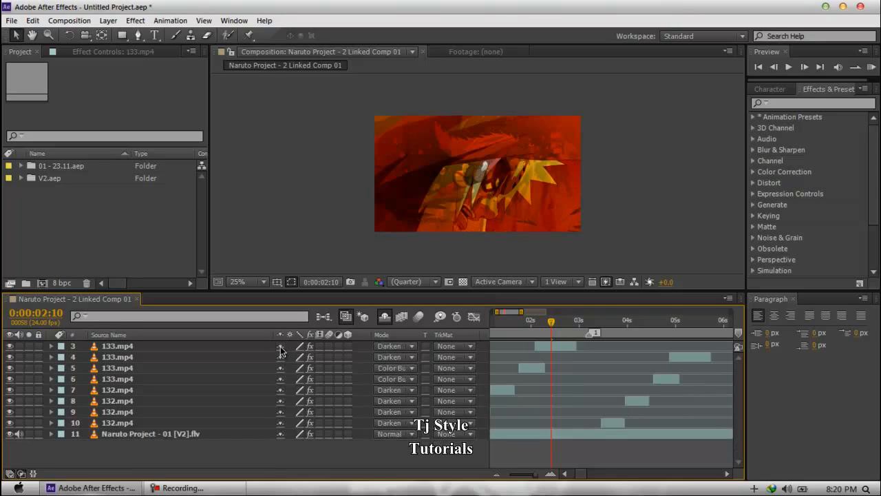
pyautogui.click(280, 347)
pyautogui.click(280, 347)
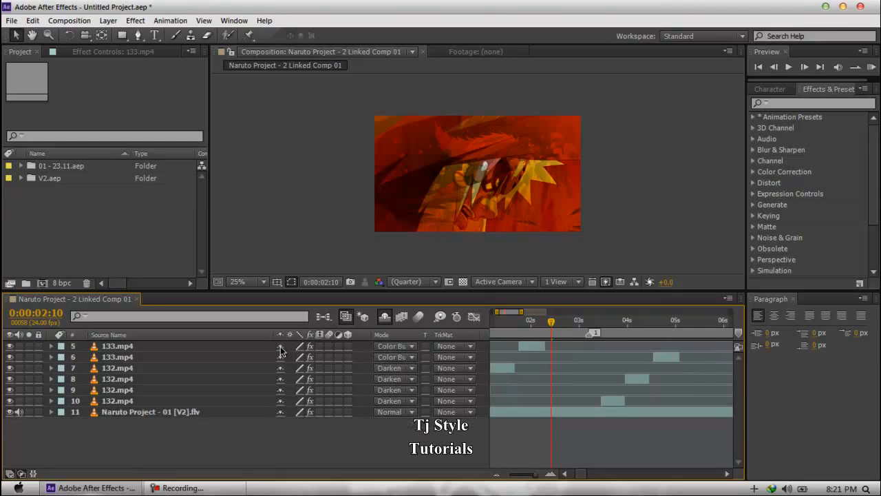
pyautogui.click(280, 347)
pyautogui.click(281, 347)
pyautogui.click(280, 347)
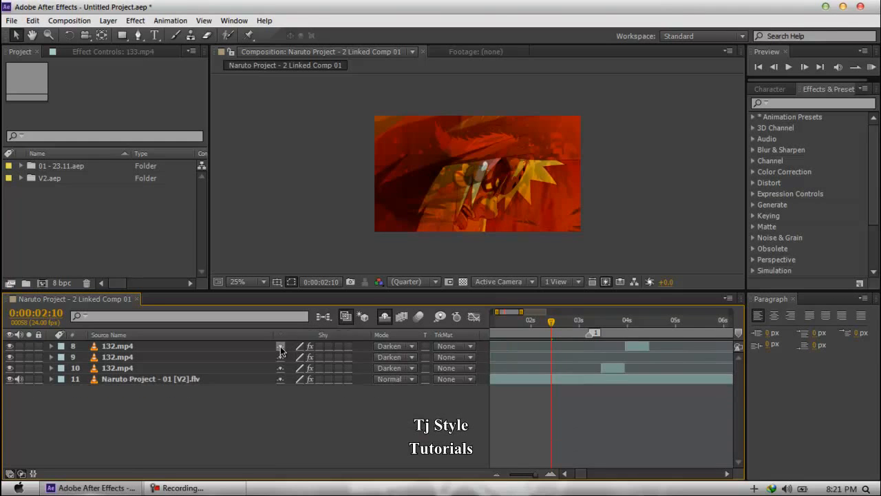
pyautogui.click(280, 347)
pyautogui.click(281, 347)
pyautogui.click(281, 347)
pyautogui.click(281, 347)
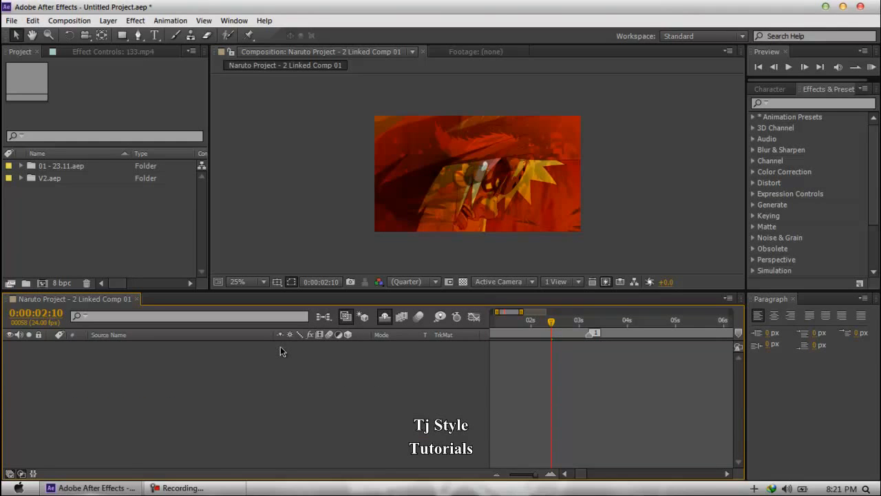
# Scrub the current time from about 2 seconds to 0:00:04:00 to check the preview with the shy layers hidden.
pyautogui.moveTo(525, 321); pyautogui.dragTo(545, 321)
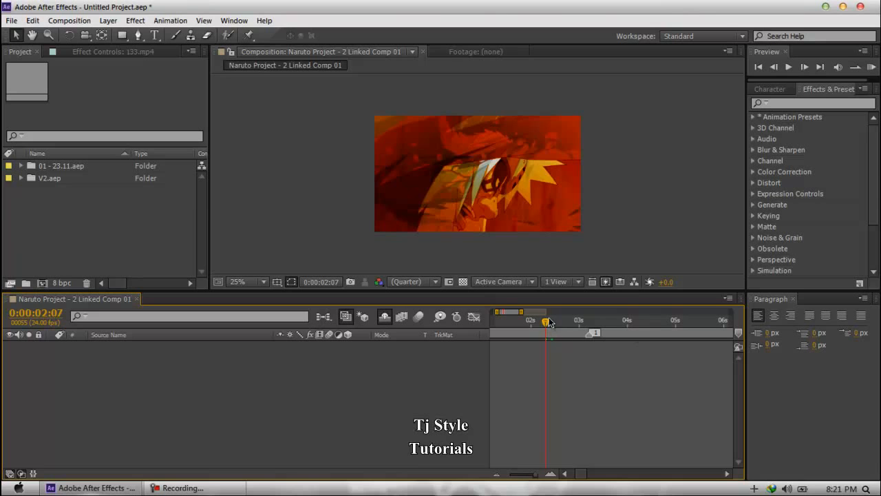
pyautogui.moveTo(547, 324); pyautogui.dragTo(557, 322)
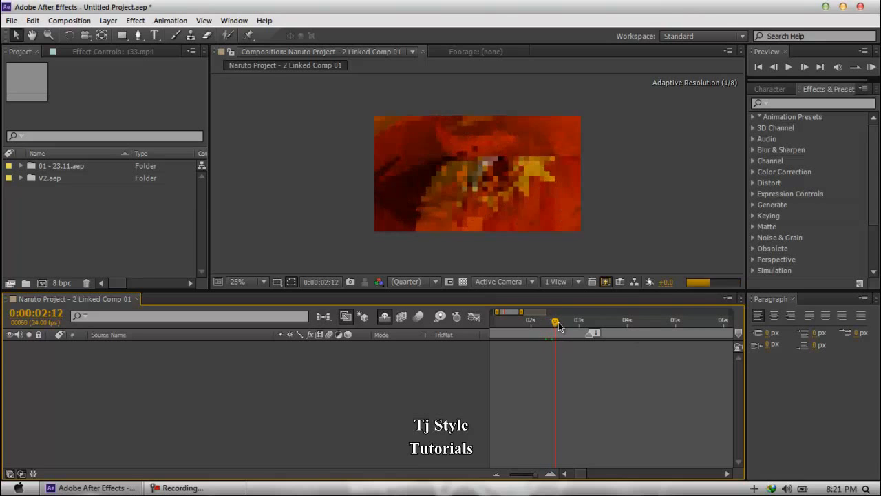
pyautogui.press('.')
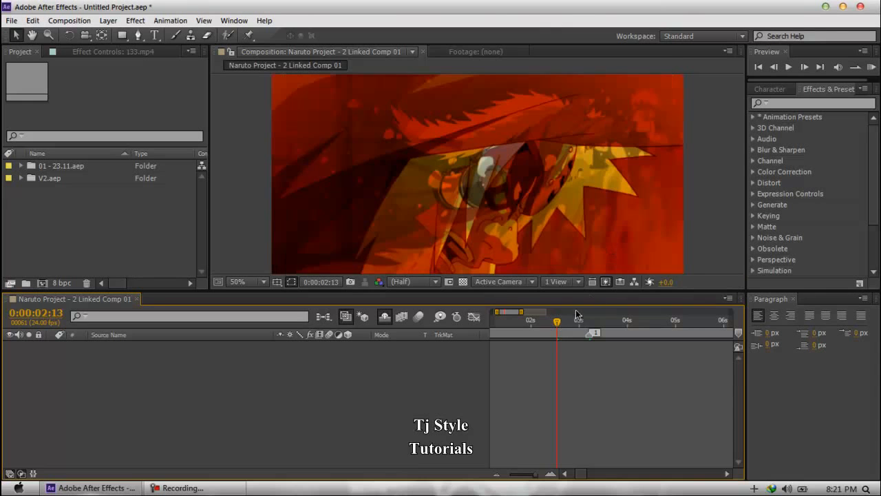
pyautogui.moveTo(572, 322); pyautogui.dragTo(626, 329)
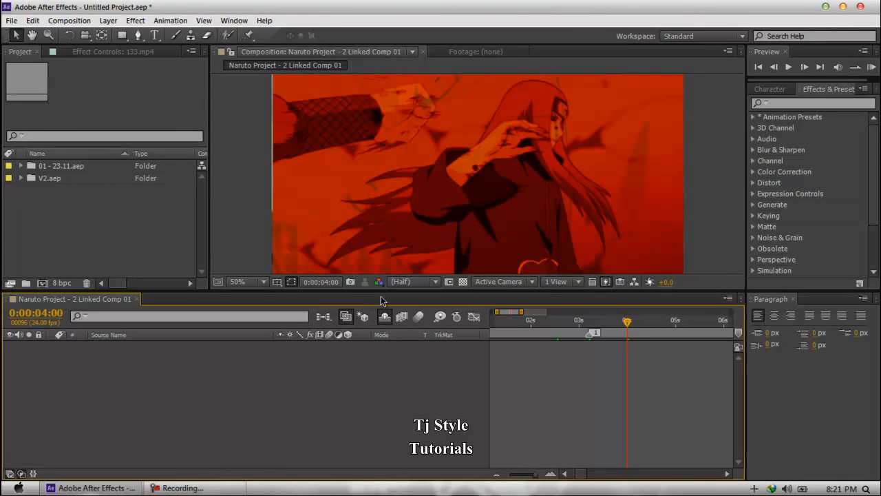
# Reduce the timeline area's height and turn off hiding of shy layers to list all layers again.
pyautogui.moveTo(383, 290); pyautogui.dragTo(384, 312)
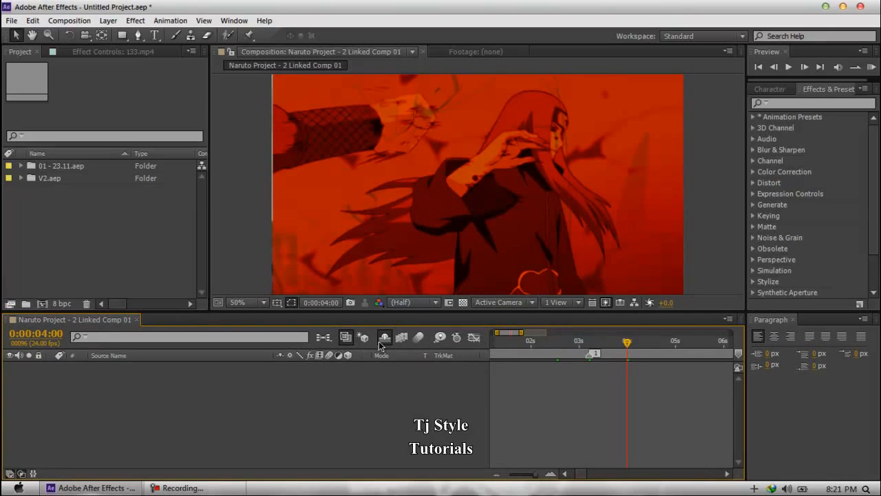
pyautogui.click(385, 338)
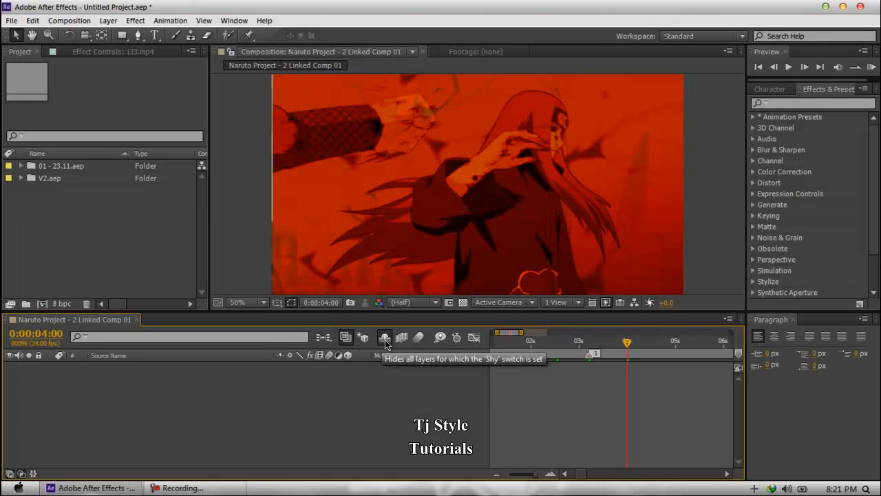
pyautogui.click(385, 338)
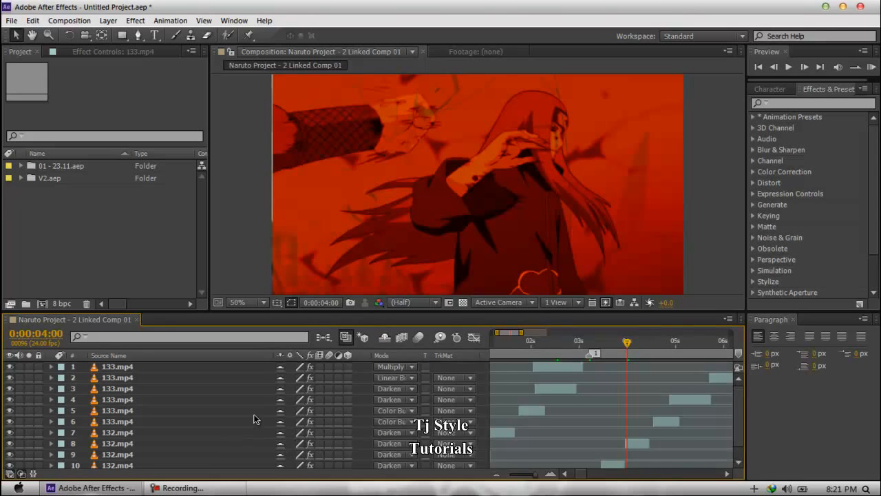
pyautogui.scroll(1, 254, 418)
pyautogui.click(234, 490)
pyautogui.click(234, 491)
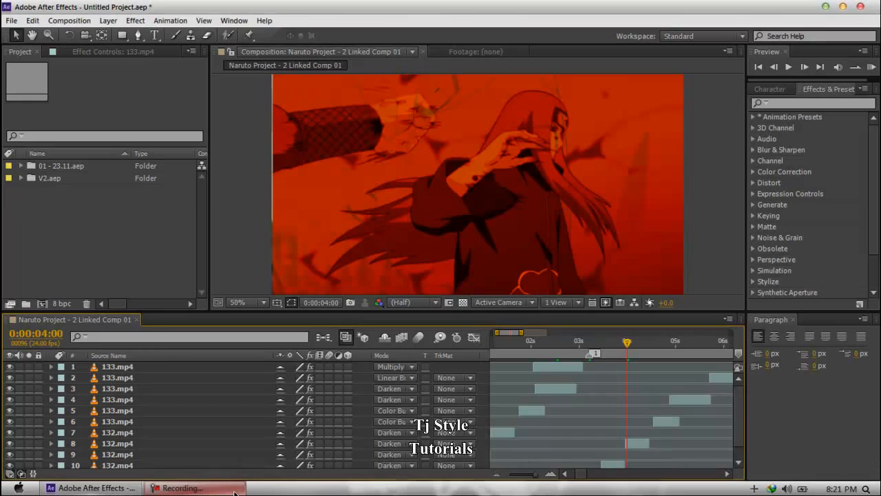
pyautogui.click(234, 490)
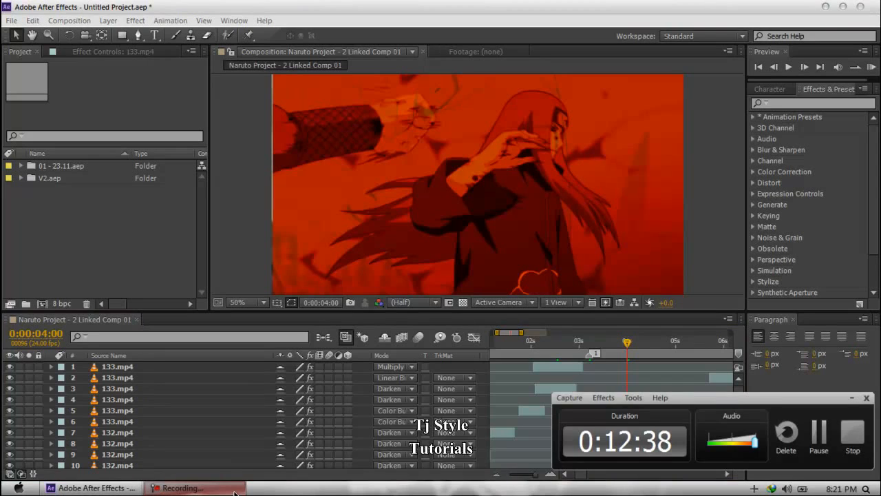
pyautogui.click(234, 490)
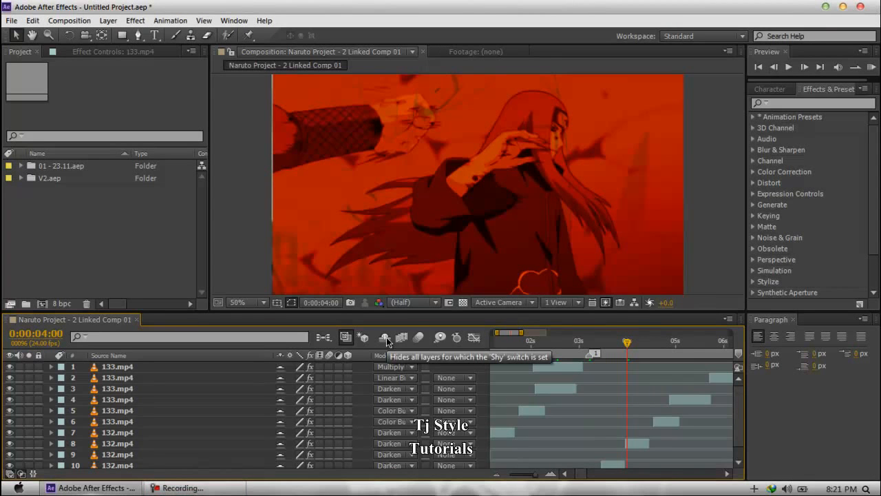
# Set the current time to 0:00:02:09, remove the shy setting from the topmost 133.mp4 layer, and hide the shy layers again.
pyautogui.click(267, 387)
pyautogui.click(549, 340)
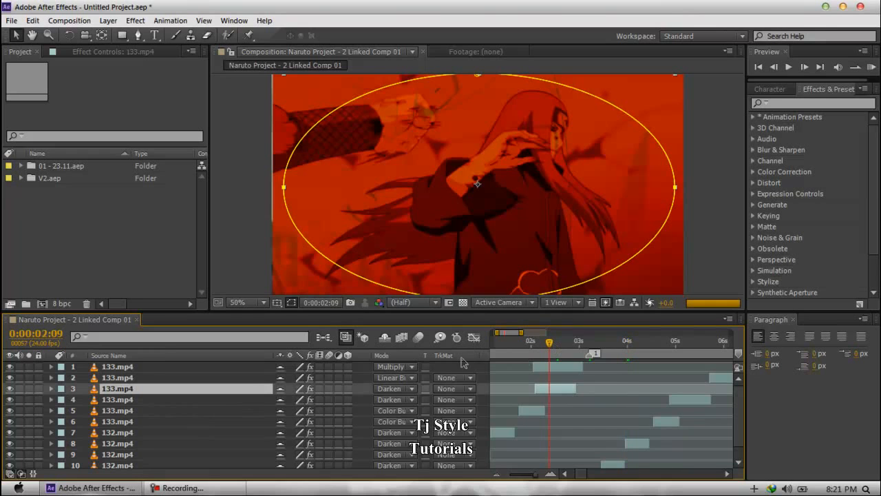
pyautogui.click(131, 368)
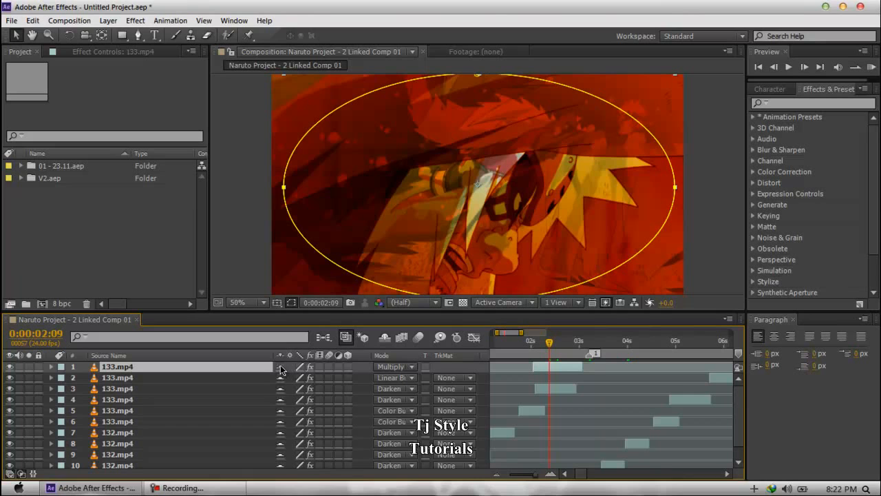
pyautogui.click(384, 338)
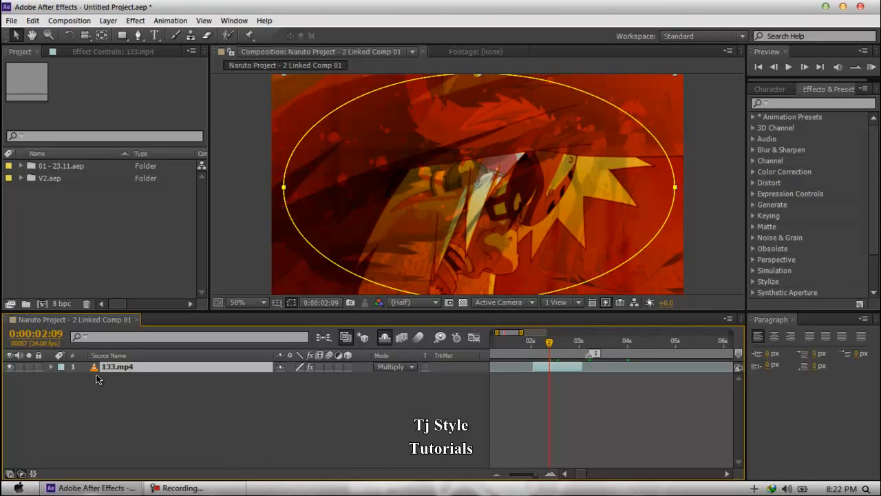
pyautogui.click(314, 414)
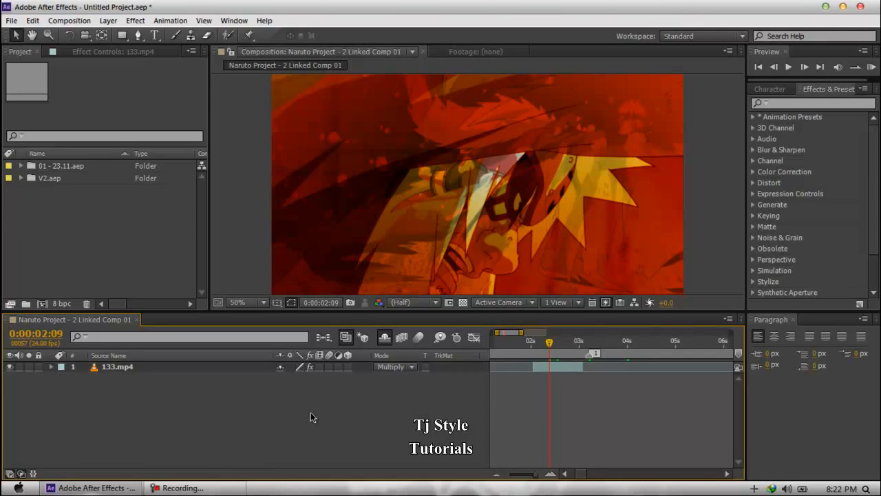
# Expand the topmost 133.mp4 layer and examine its Mask 1, Effects, Transform and Colorama entries.
pyautogui.click(119, 372)
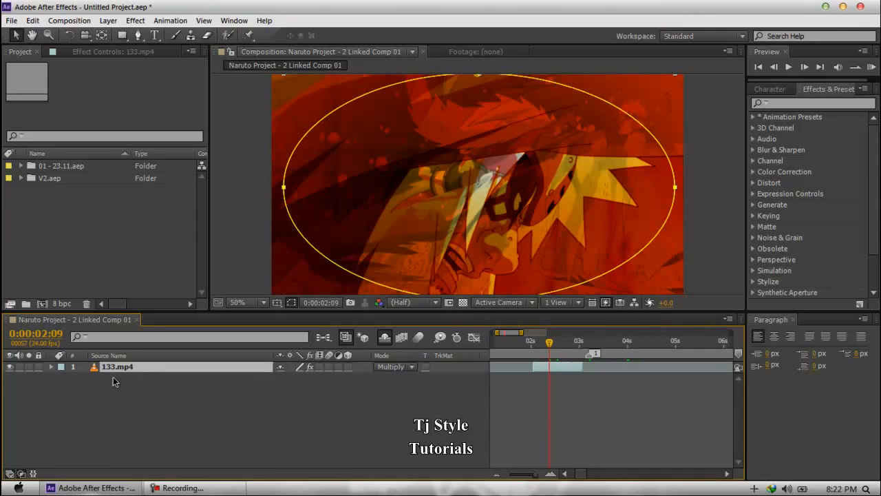
pyautogui.click(51, 368)
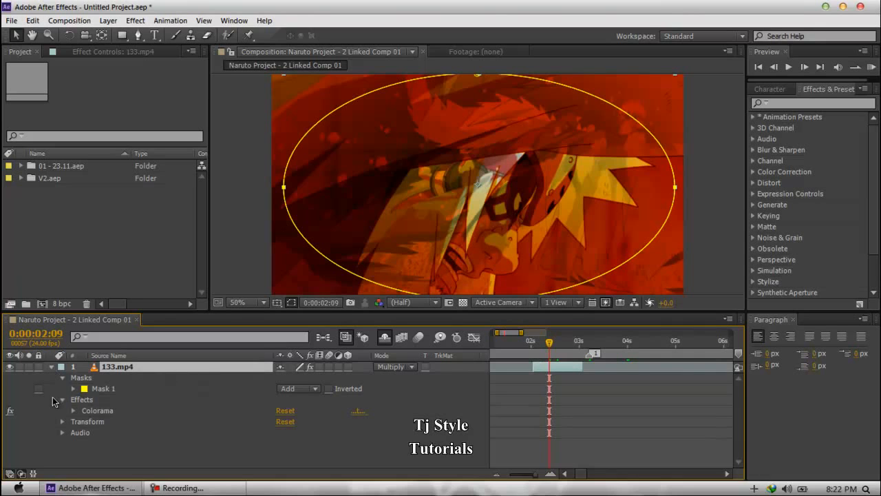
pyautogui.click(104, 390)
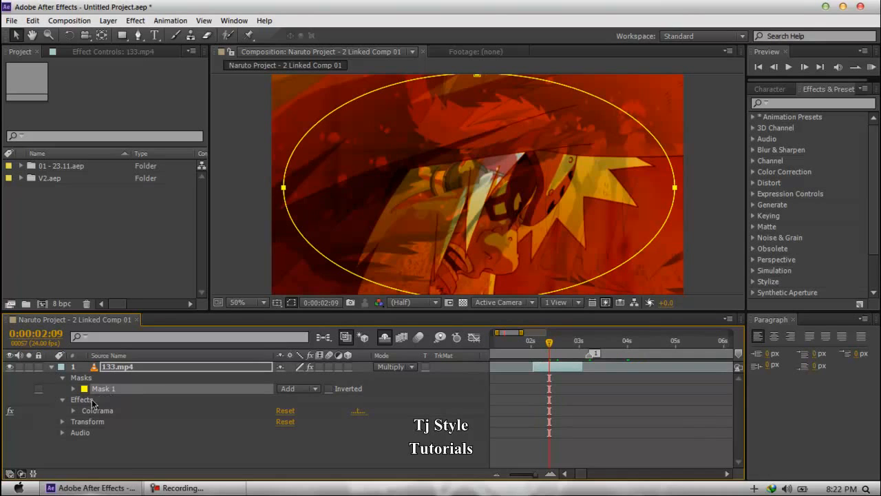
pyautogui.click(92, 401)
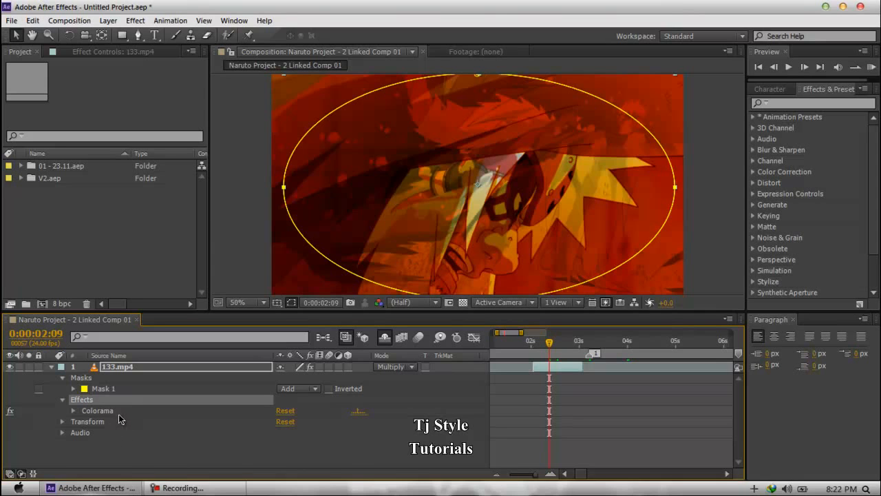
pyautogui.click(81, 424)
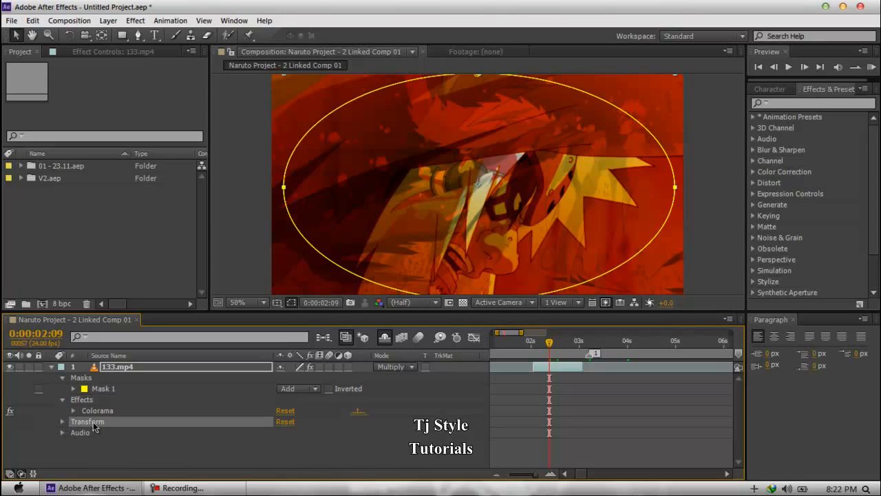
pyautogui.click(107, 411)
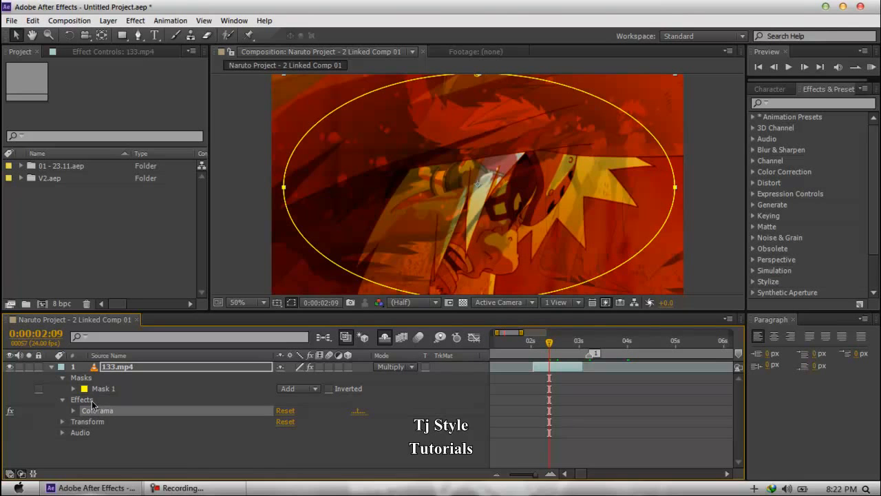
pyautogui.click(180, 488)
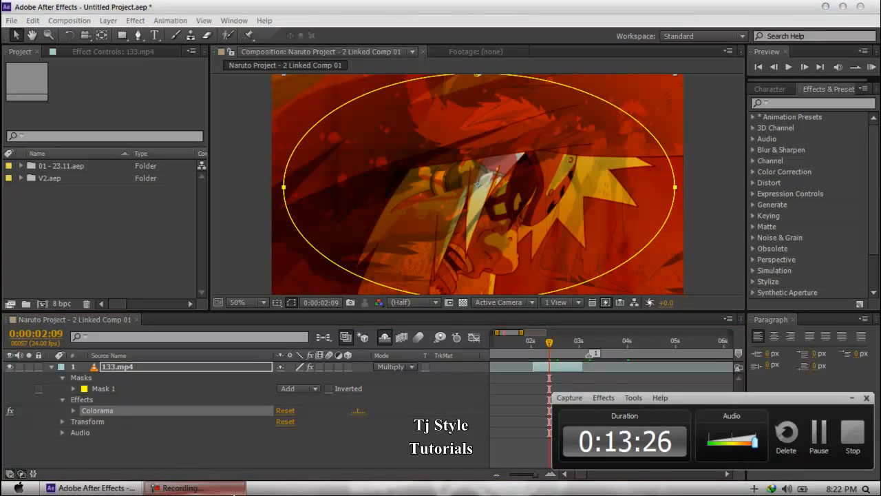
pyautogui.click(233, 489)
pyautogui.click(55, 368)
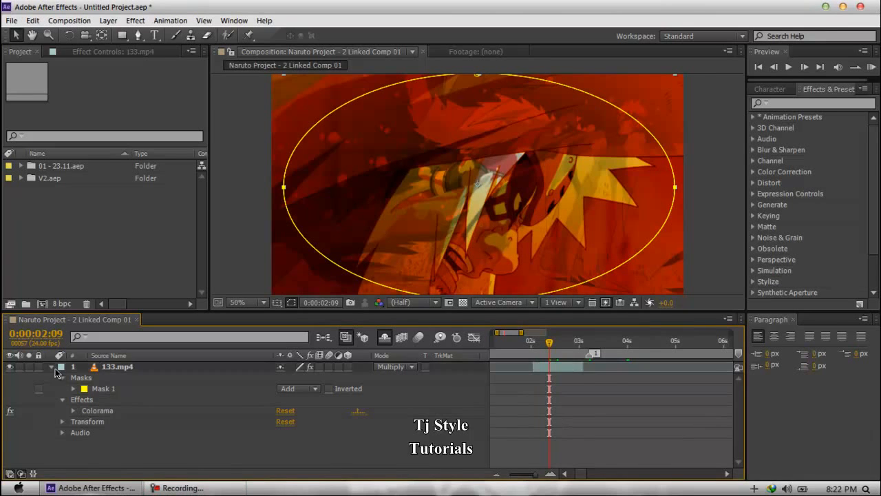
# Collapse the topmost 133.mp4 layer, deselect it, and turn off hiding of shy layers to list all layers.
pyautogui.click(122, 367)
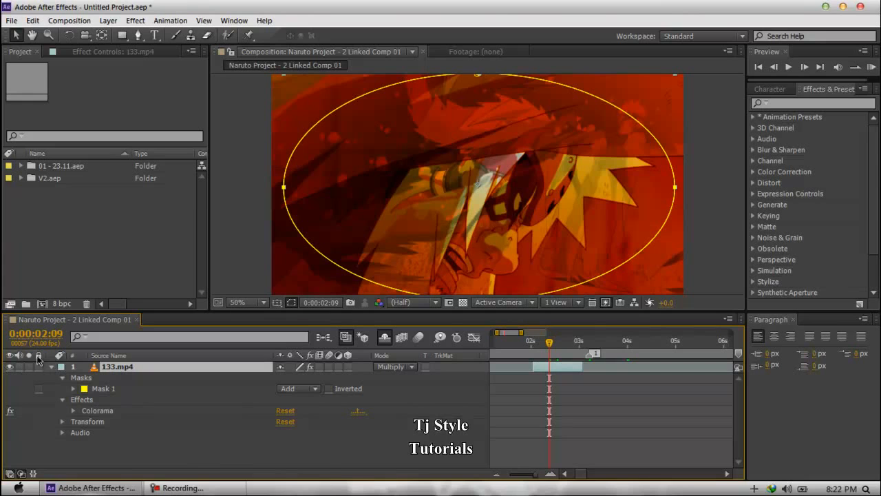
pyautogui.click(51, 369)
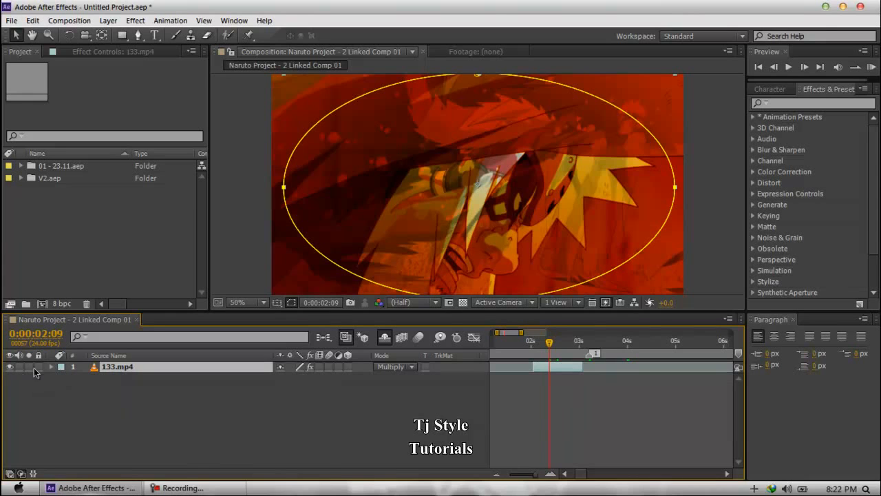
pyautogui.click(144, 398)
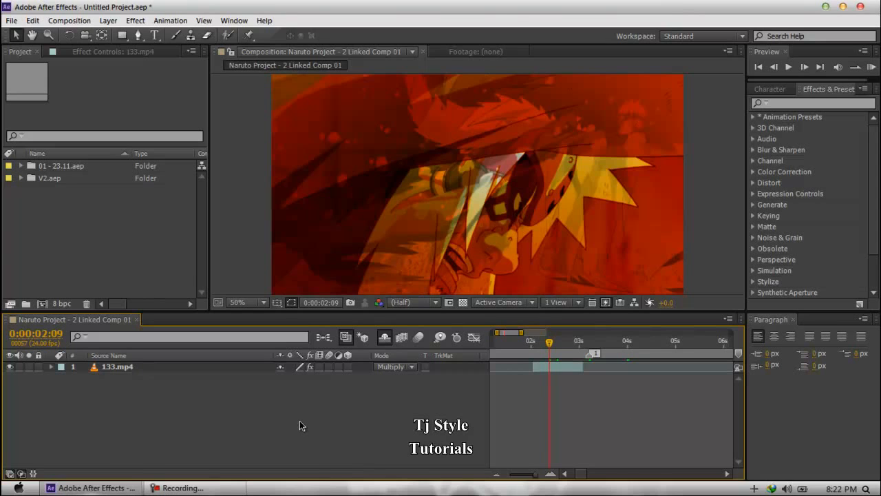
pyautogui.click(384, 337)
pyautogui.scroll(-1, 177, 422)
pyautogui.scroll(1, 176, 423)
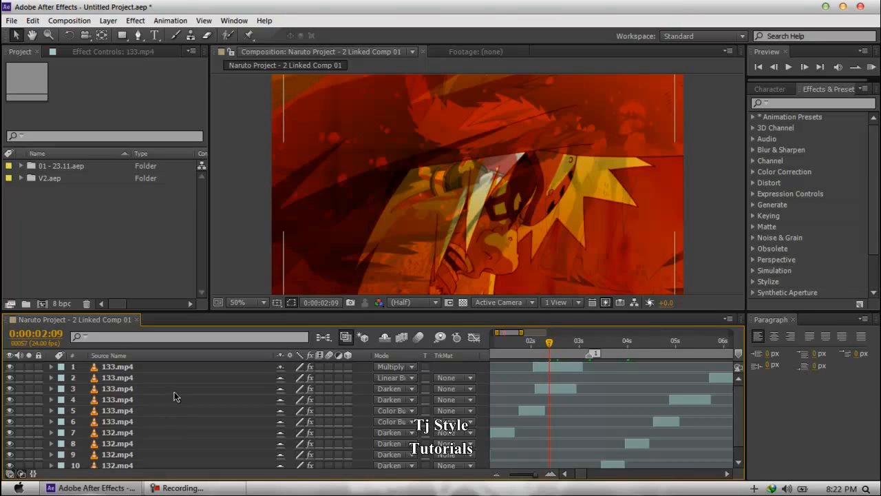
# Pre-compose all eleven layers, moving all attributes into a new composition named "V2 - Pre".
pyautogui.click(160, 389)
pyautogui.click(157, 368)
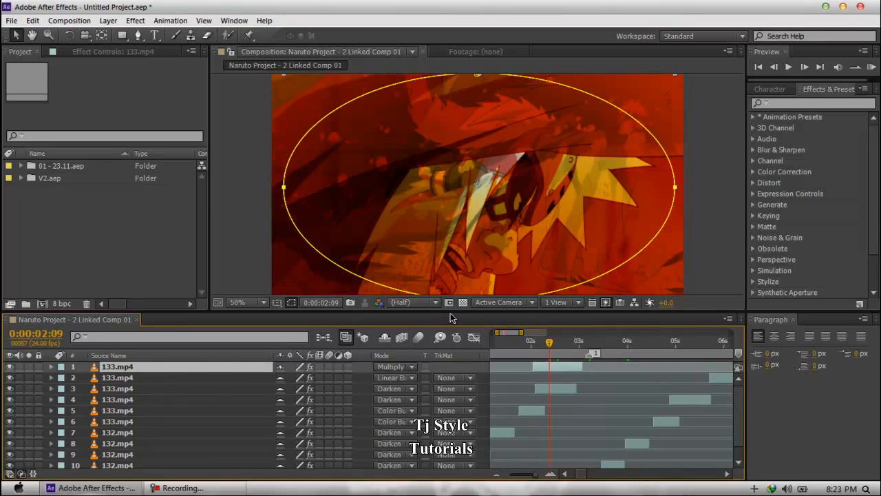
pyautogui.moveTo(449, 311); pyautogui.dragTo(451, 284)
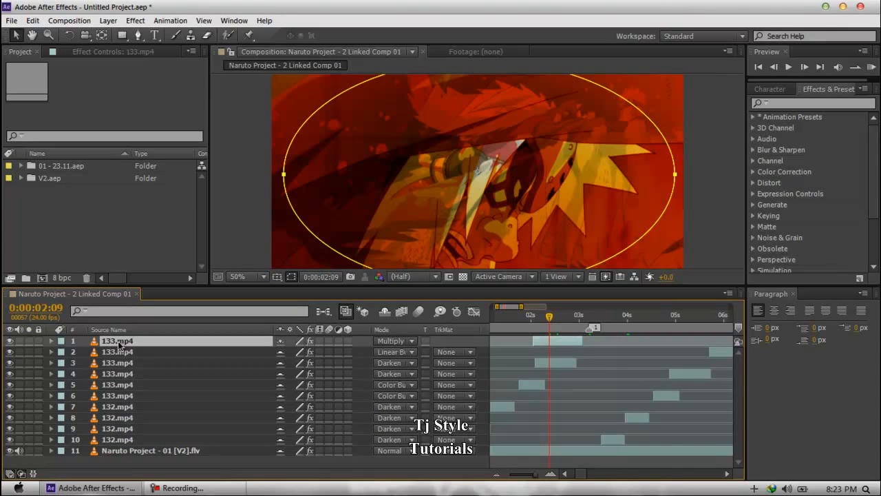
pyautogui.keyDown('shift'); pyautogui.click(147, 453); pyautogui.keyUp('shift')
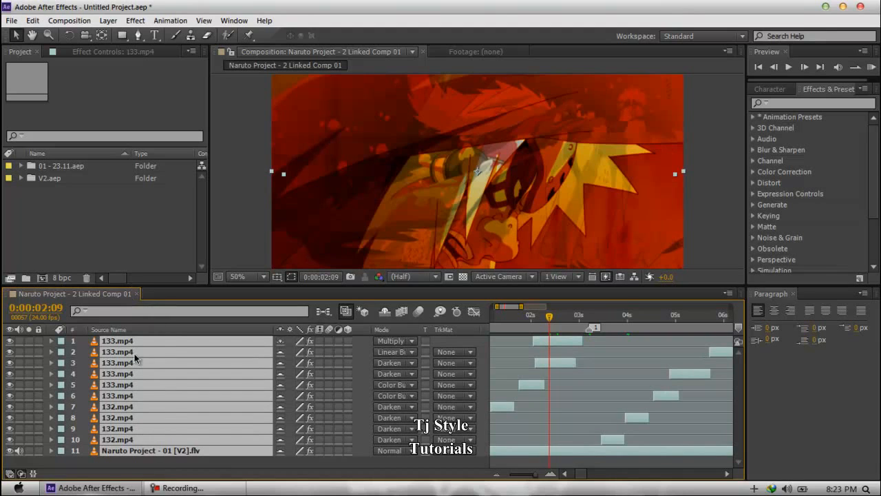
pyautogui.click(108, 21)
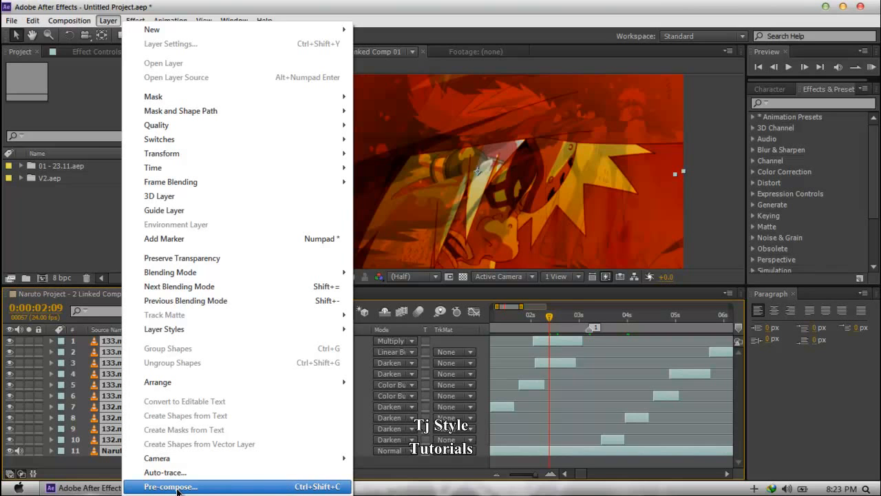
pyautogui.click(172, 487)
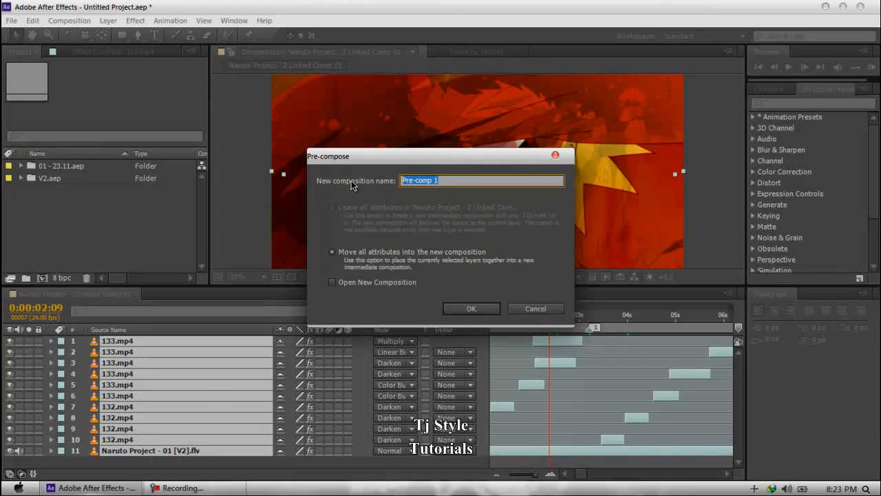
pyautogui.write('V2 - Pre')
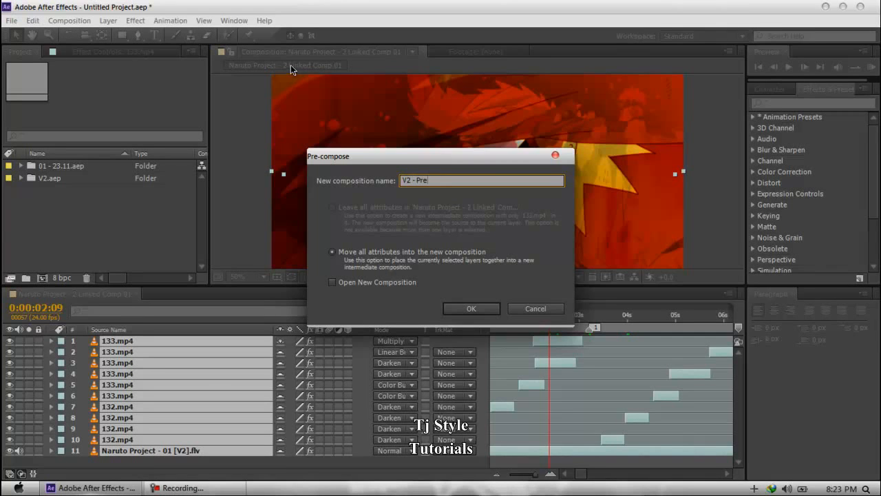
pyautogui.click(453, 311)
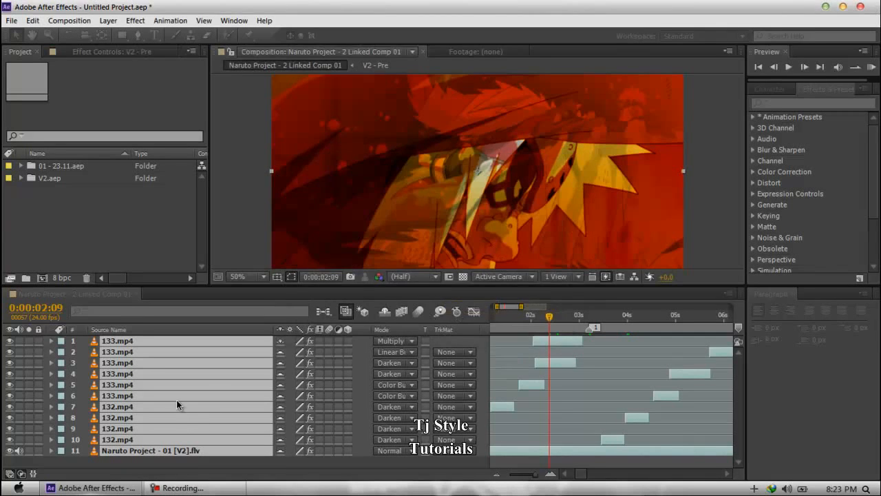
pyautogui.click(169, 384)
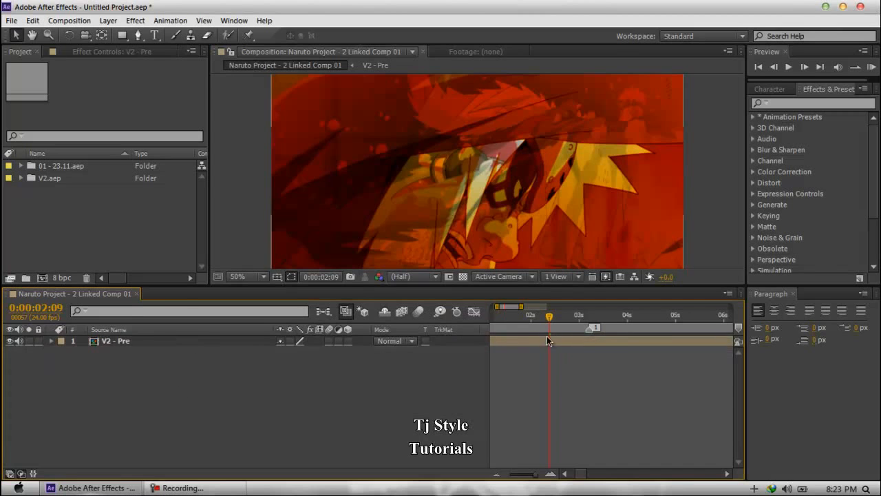
# Expand the V2.aep project folder, locate the V2 - Pre composition in it, and reduce the timeline area's height slightly.
pyautogui.click(139, 345)
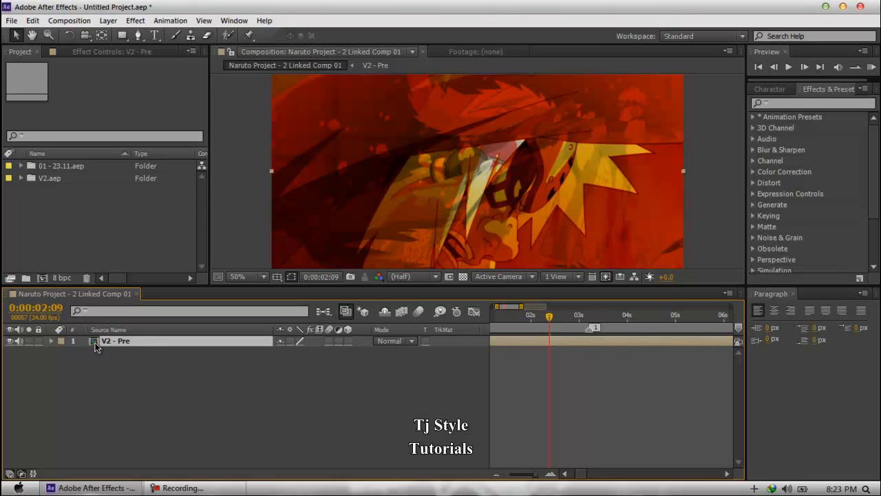
pyautogui.click(82, 179)
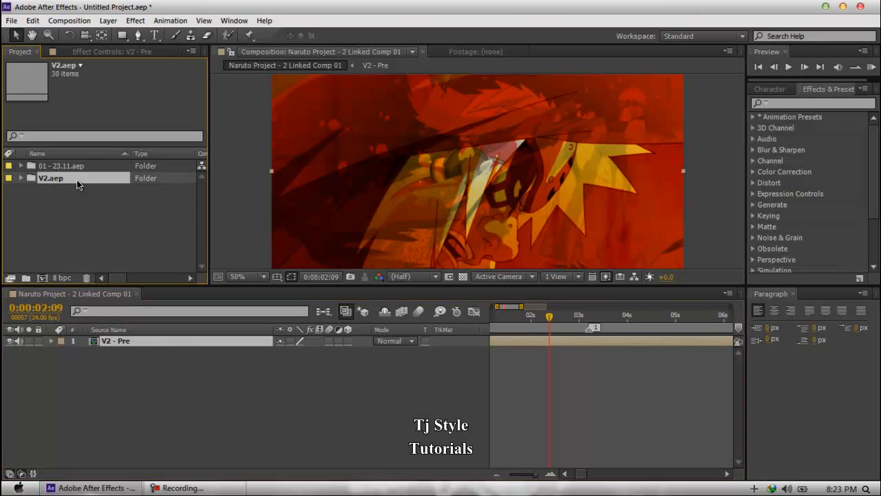
pyautogui.click(23, 177)
pyautogui.scroll(-5, 89, 221)
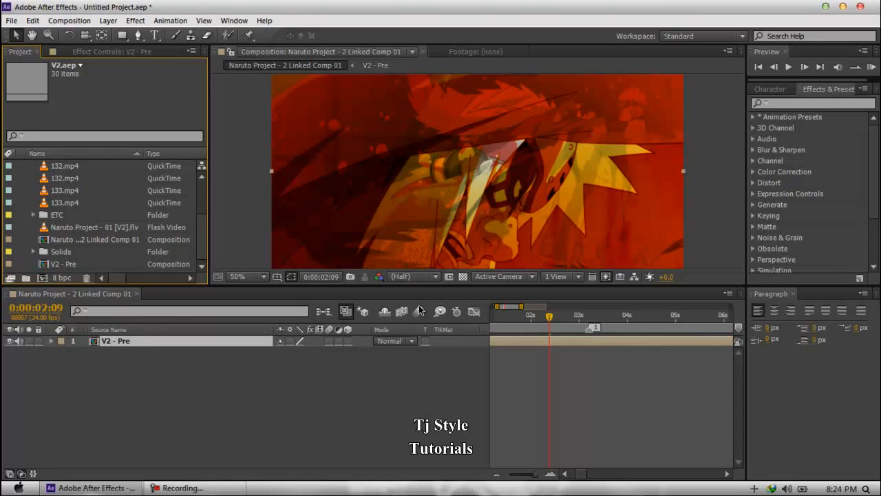
pyautogui.moveTo(443, 287); pyautogui.dragTo(448, 300)
pyautogui.click(200, 489)
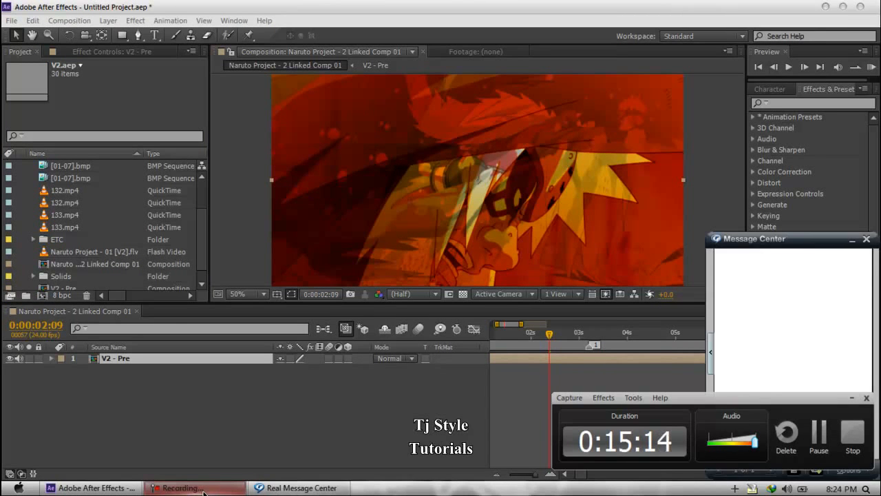
pyautogui.click(867, 238)
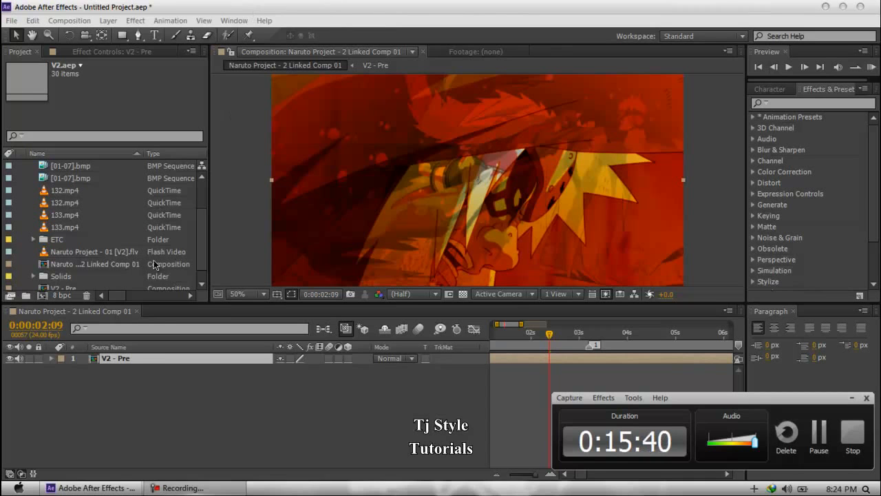
pyautogui.click(131, 387)
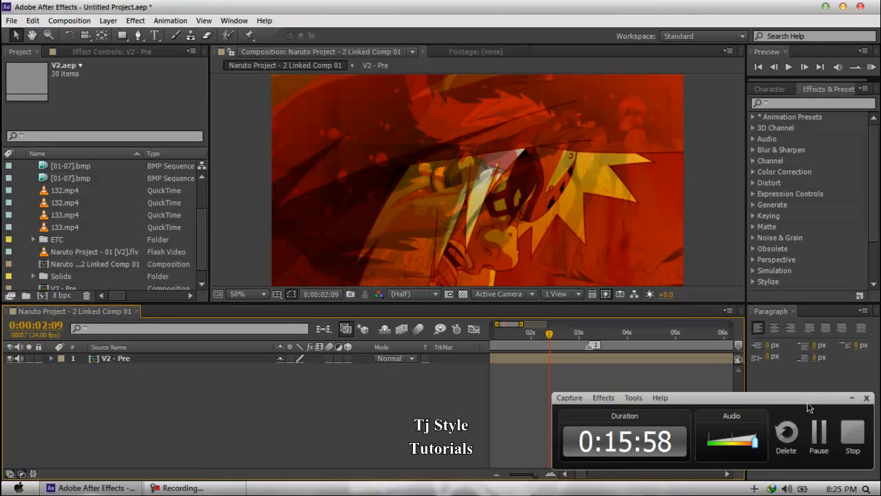
pyautogui.click(820, 432)
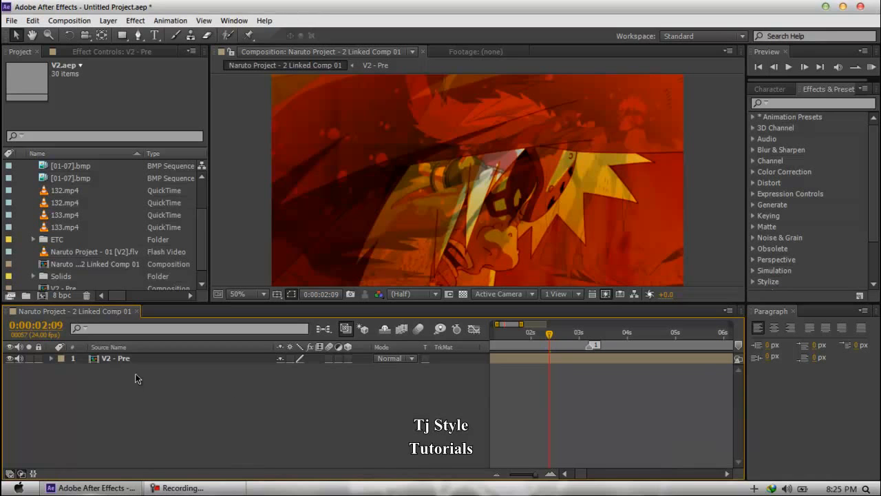
# Apply the Gaussian Blur effect from the Blur & Sharpen category to the V2 - Pre layer.
pyautogui.click(118, 362)
pyautogui.scroll(-3, 805, 179)
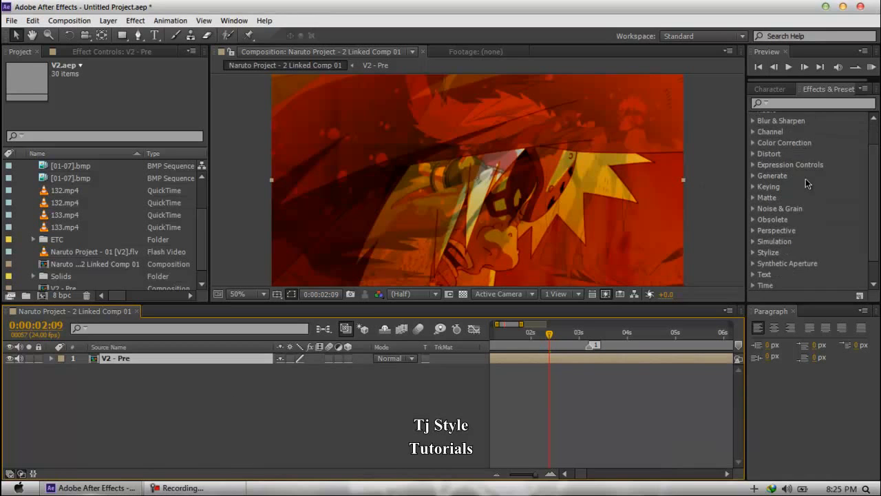
pyautogui.scroll(3, 806, 178)
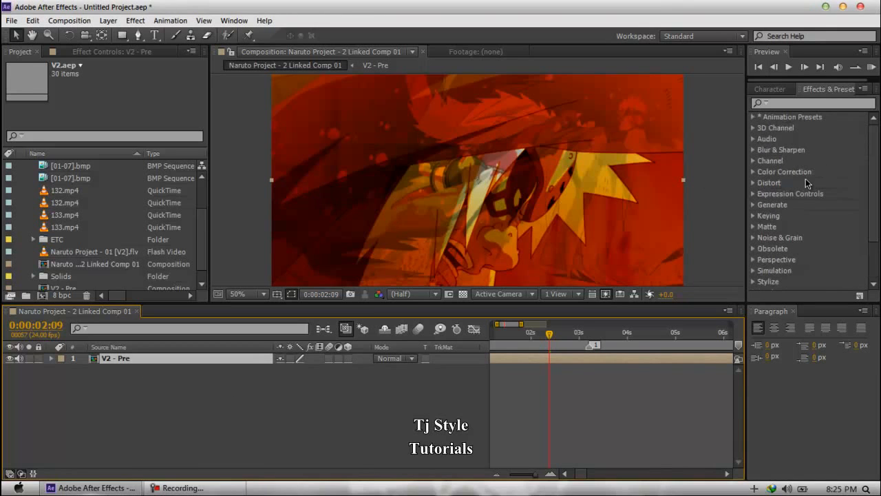
pyautogui.click(753, 150)
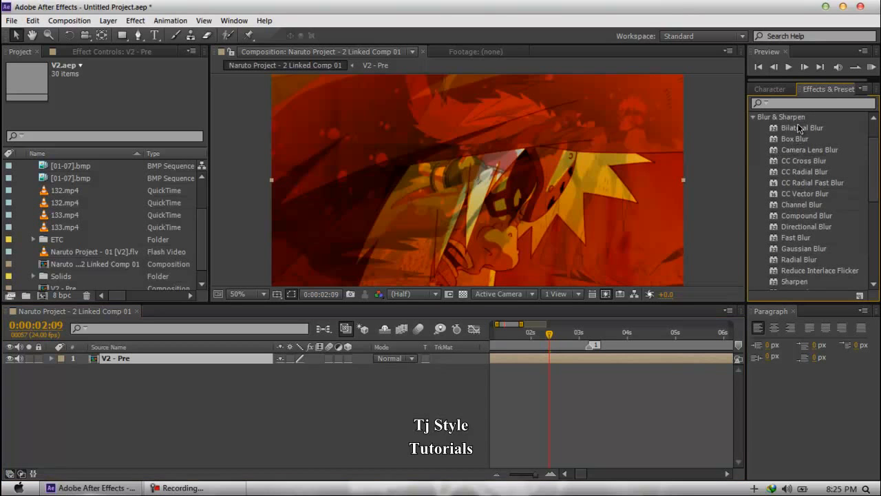
pyautogui.scroll(-1, 812, 220)
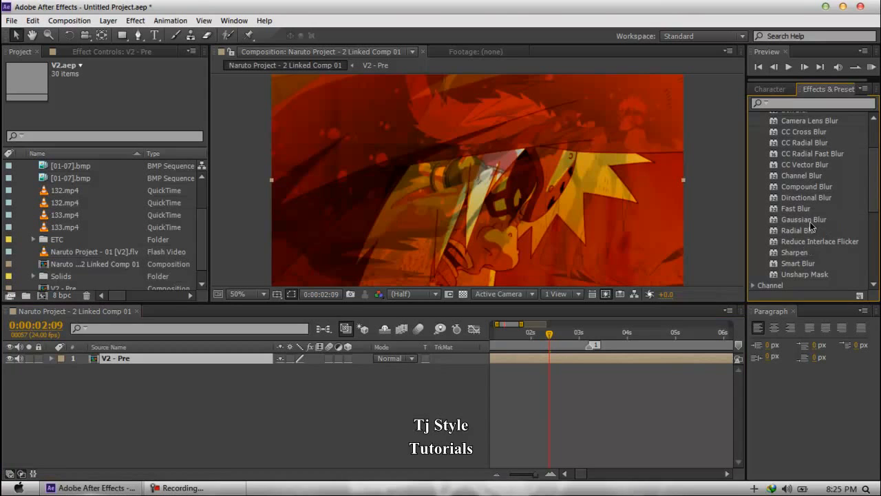
pyautogui.click(812, 220)
pyautogui.moveTo(792, 220); pyautogui.dragTo(206, 358)
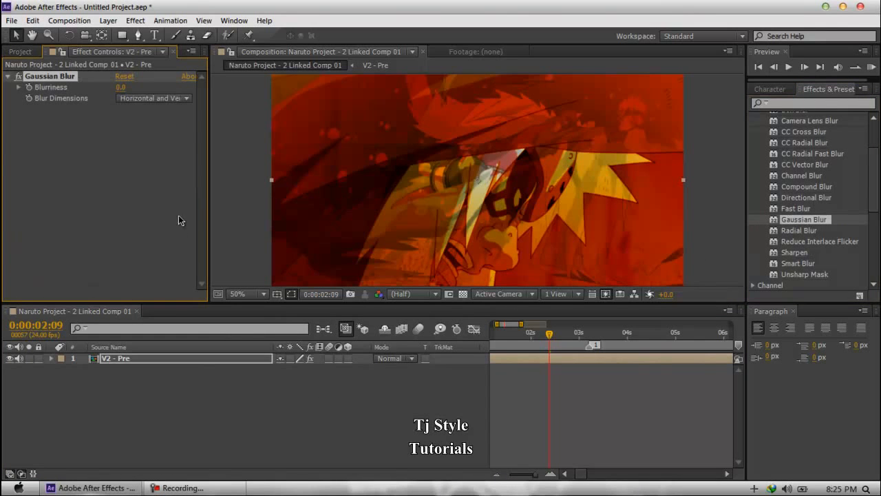
# Set the V2 - Pre layer's Gaussian Blur blurriness to 58.2 and scrub to 0:00:01:17 to check the preview.
pyautogui.moveTo(121, 87); pyautogui.dragTo(496, 88)
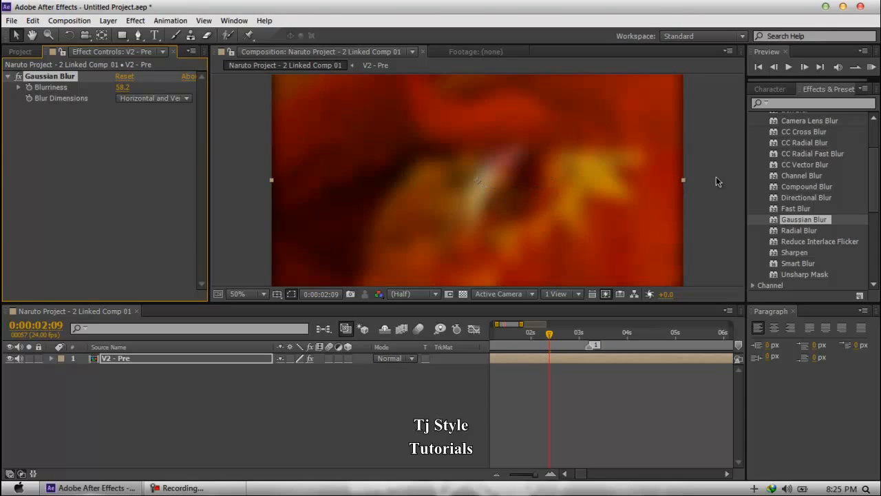
pyautogui.moveTo(589, 301); pyautogui.dragTo(589, 323)
pyautogui.moveTo(506, 355)
pyautogui.mouseDown()
pyautogui.moveTo(501, 359)
pyautogui.moveTo(518, 357)
pyautogui.mouseUp()
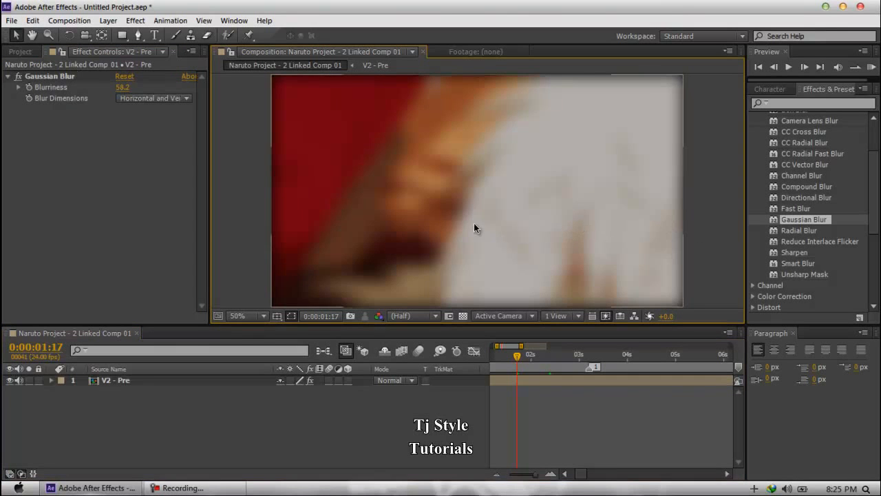
# Delete the Gaussian Blur effect from the V2 - Pre layer.
pyautogui.click(118, 381)
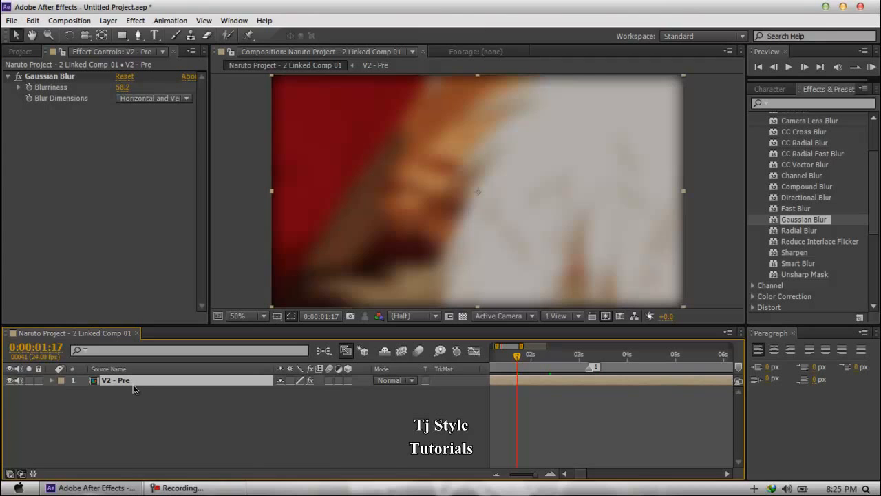
pyautogui.click(72, 77)
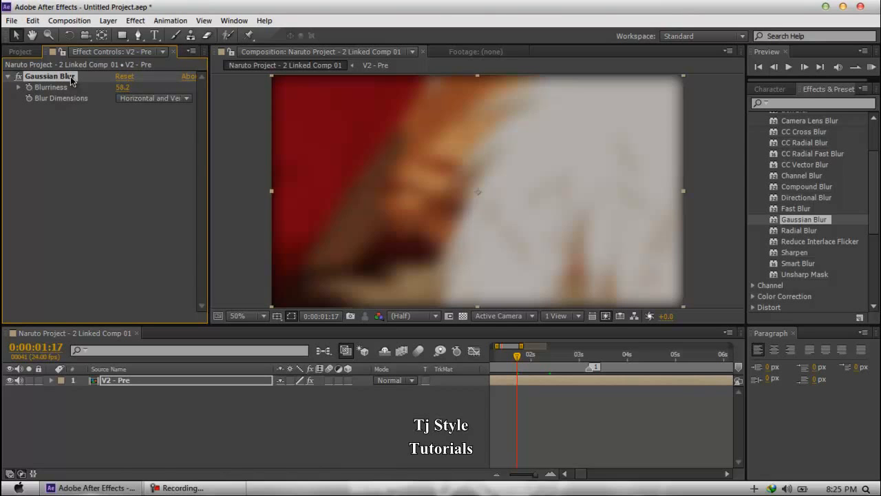
pyautogui.press('Delete')
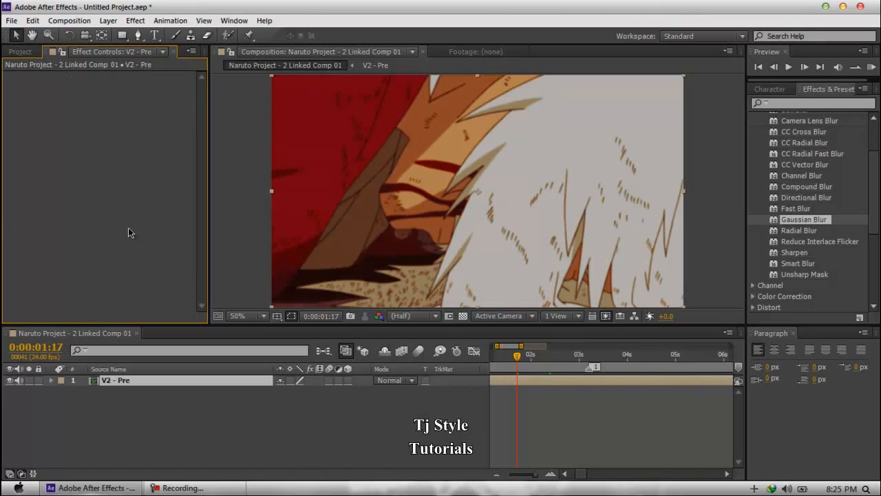
pyautogui.click(208, 490)
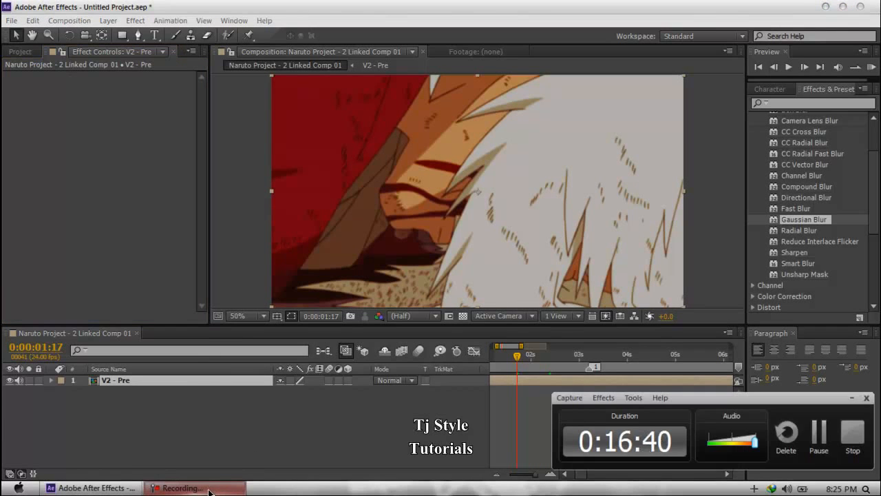
pyautogui.click(208, 490)
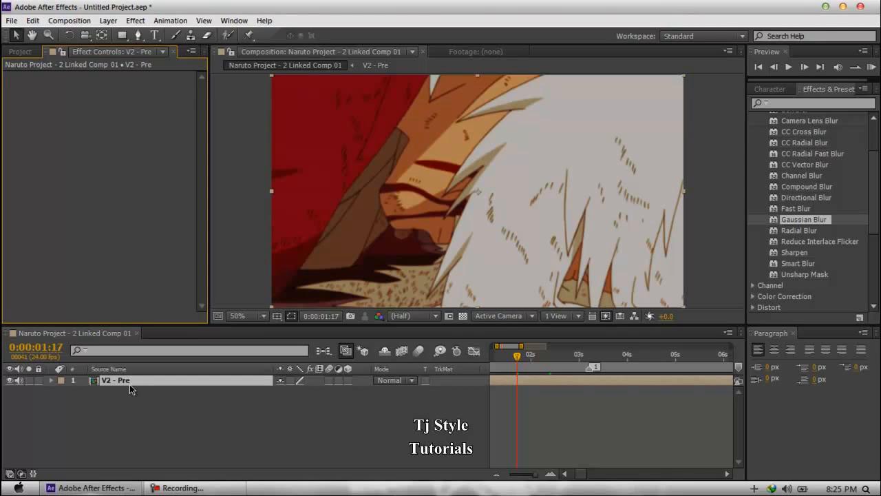
# Open the V2 - Pre composition from its layer and look through the nested layers.
pyautogui.click(129, 383)
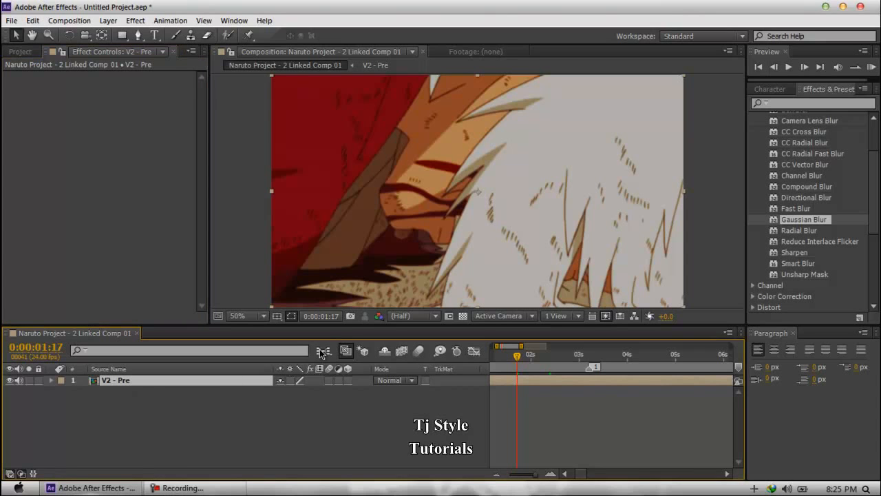
pyautogui.doubleClick(126, 382)
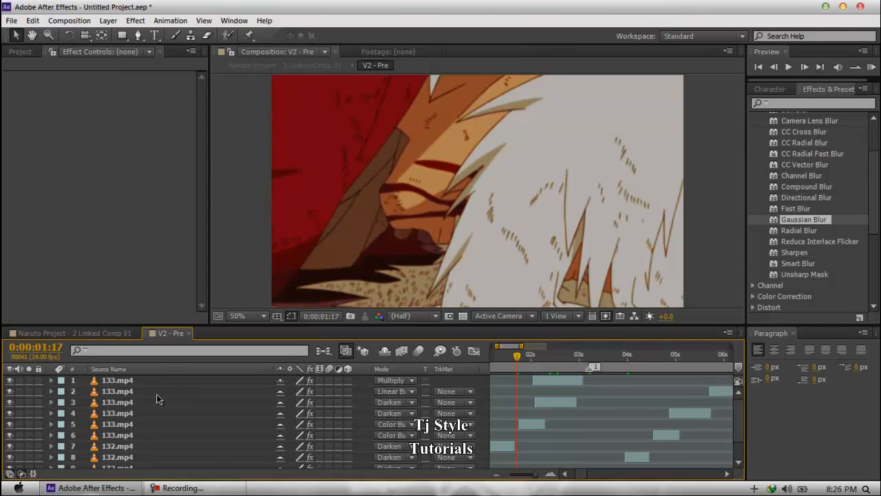
pyautogui.scroll(-2, 157, 394)
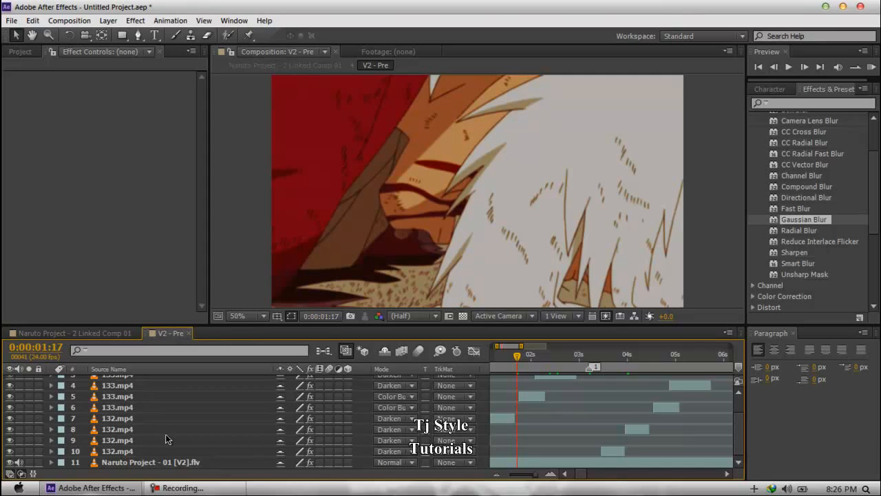
pyautogui.scroll(2, 165, 435)
pyautogui.scroll(-2, 167, 425)
pyautogui.scroll(2, 164, 425)
# Apply Gaussian Blur to the topmost 133.mp4 layer inside V2 - Pre.
pyautogui.click(105, 383)
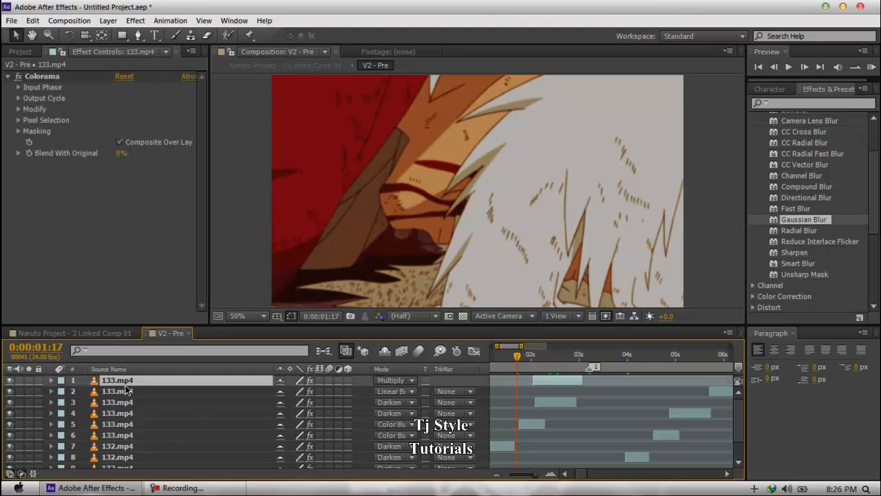
pyautogui.moveTo(800, 220); pyautogui.dragTo(148, 382)
pyautogui.click(148, 383)
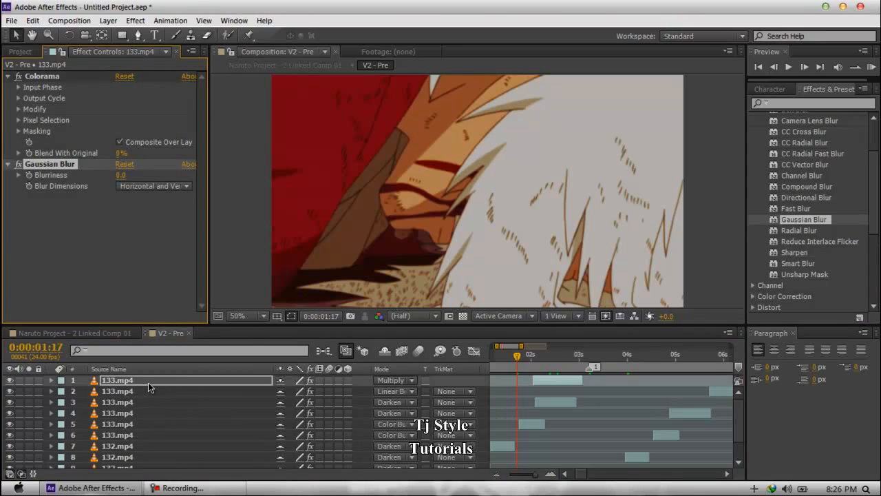
# Set the topmost 133.mp4 layer's blurriness to 59.7 while previewing 0:00:02:07, and scrub back to 0:00:01:19 to compare.
pyautogui.moveTo(517, 356); pyautogui.dragTo(542, 360)
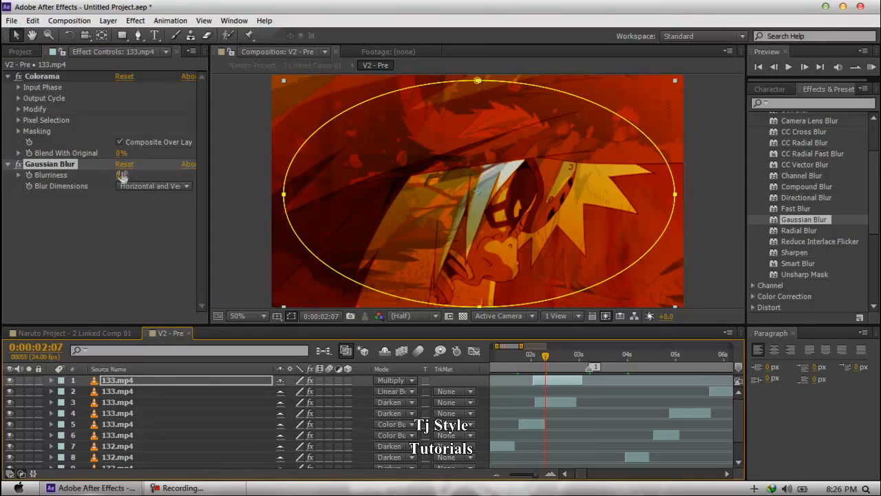
pyautogui.moveTo(121, 175); pyautogui.dragTo(506, 171)
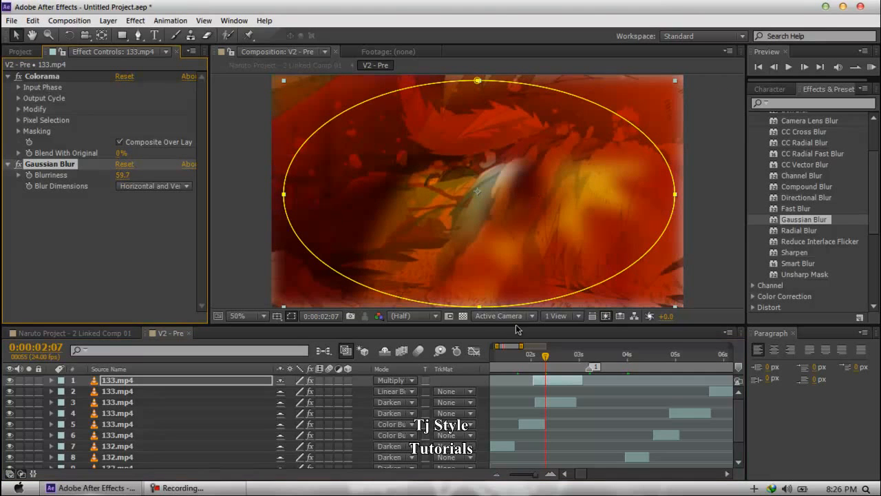
pyautogui.moveTo(546, 356); pyautogui.dragTo(521, 358)
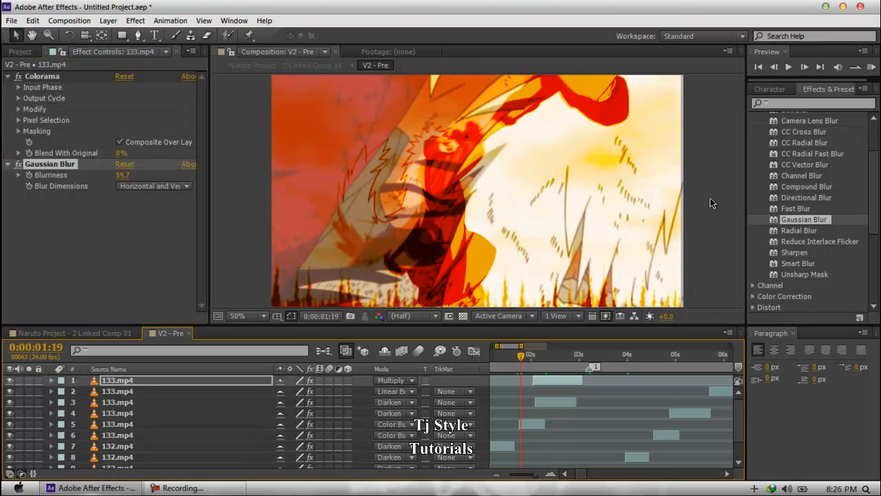
pyautogui.click(196, 488)
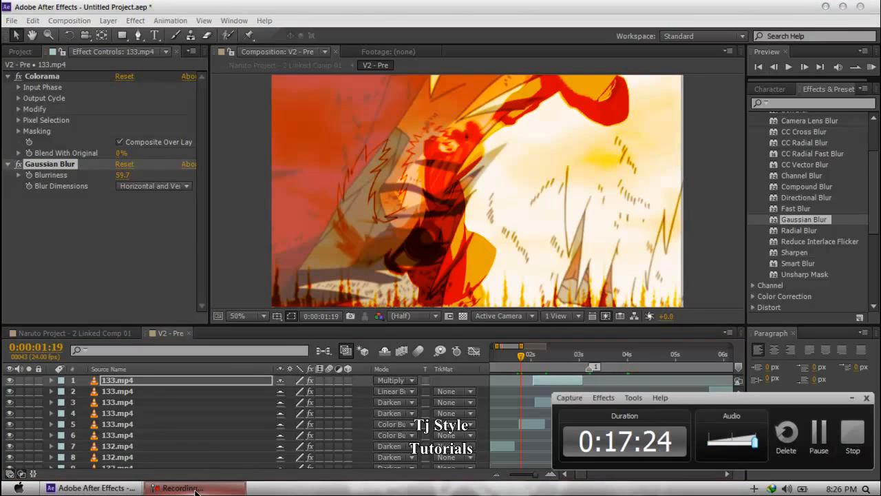